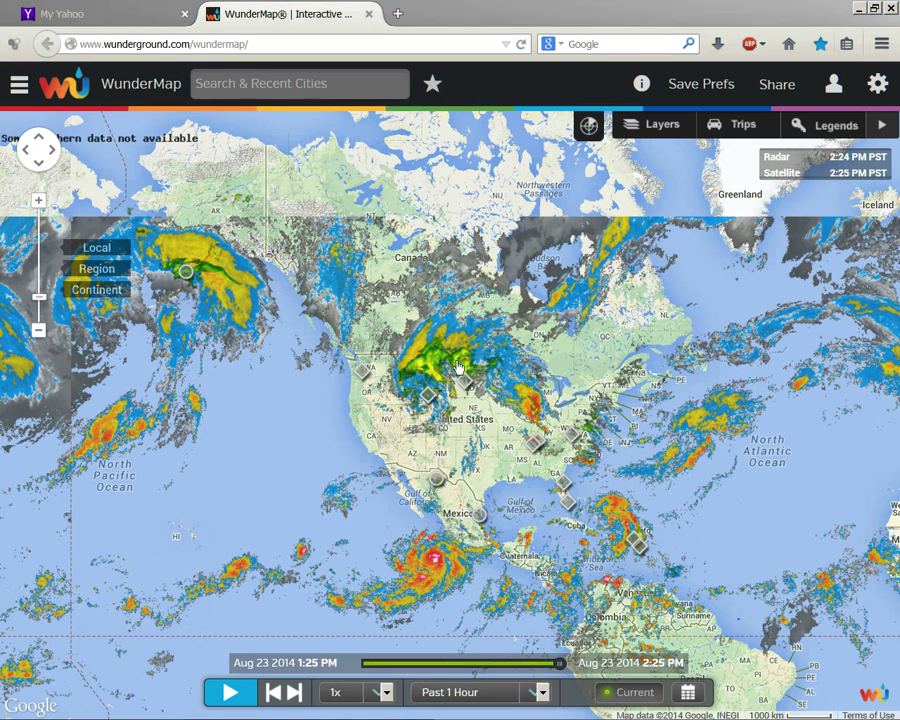
Step: Examine the satellite storm patterns over North America, the eastern Pacific and the North Pacific on the WunderMap
mouse_move(800, 12)
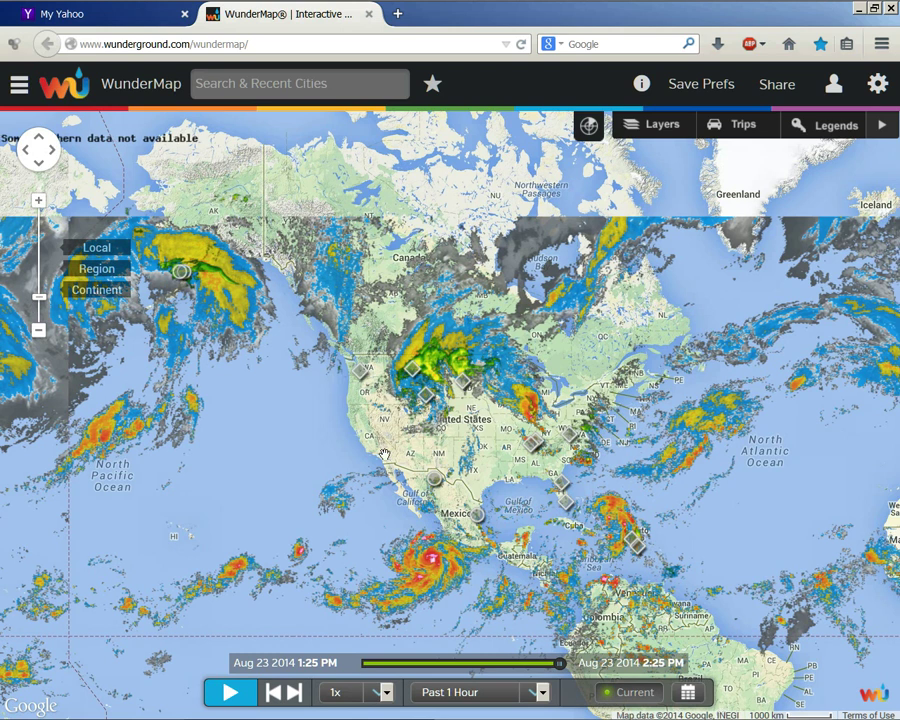
drag(273, 459, 345, 462)
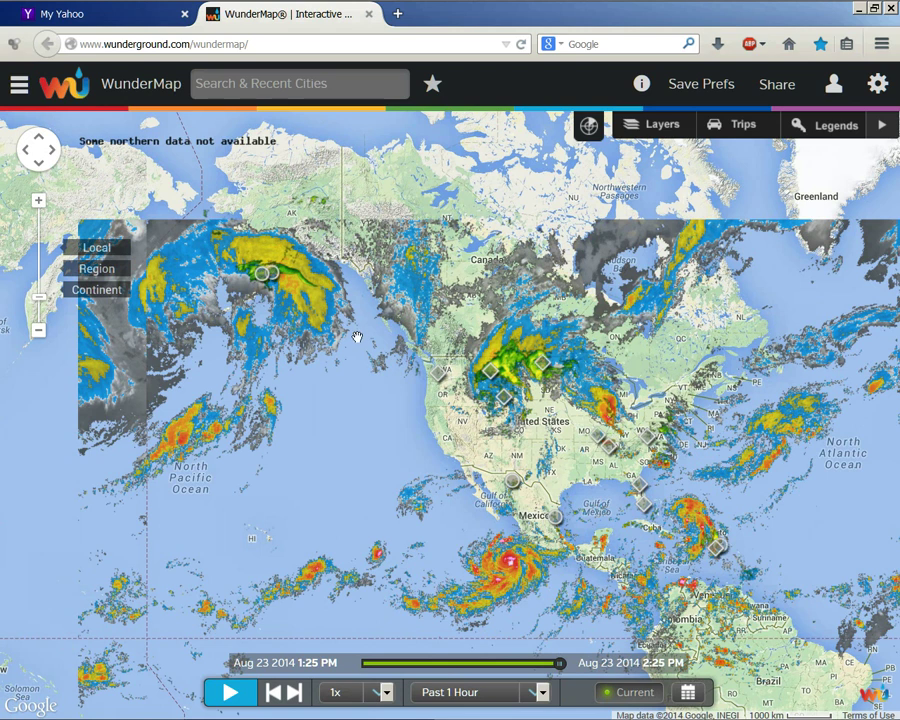
drag(549, 469, 493, 472)
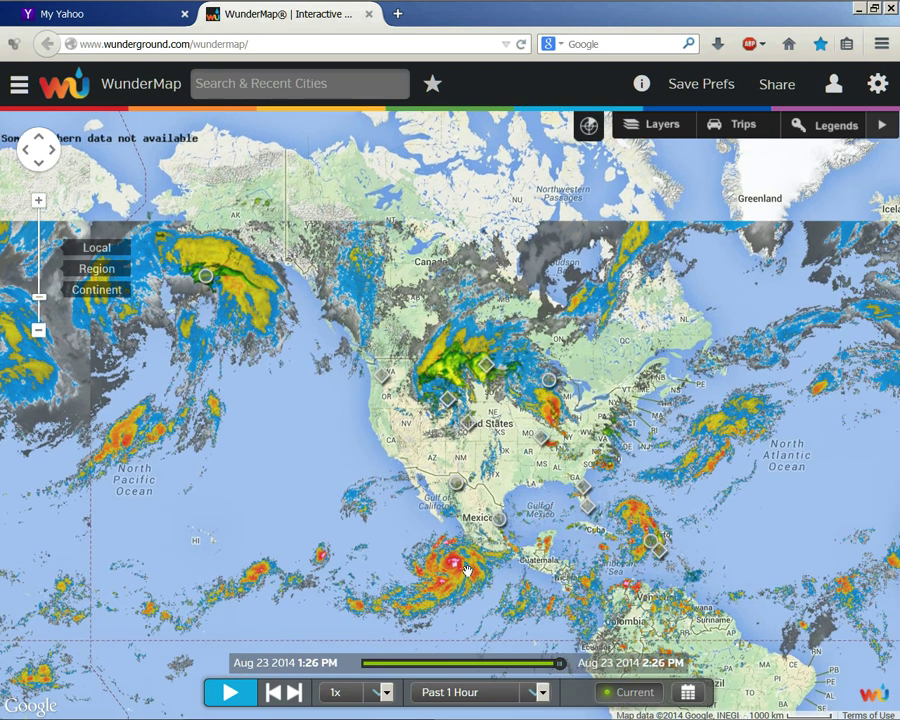
drag(474, 566, 437, 551)
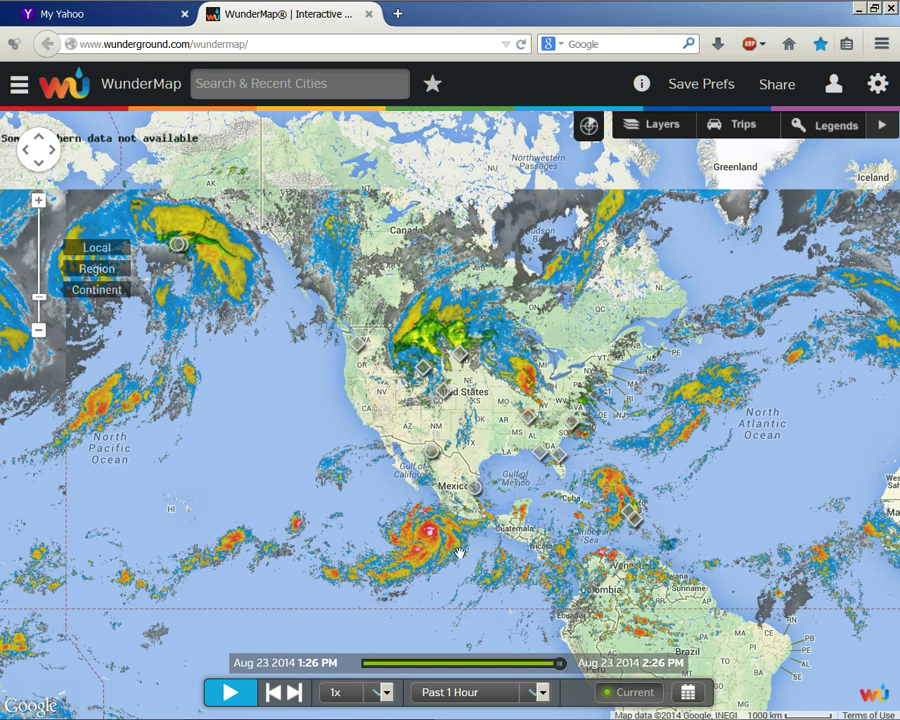
drag(328, 382, 332, 428)
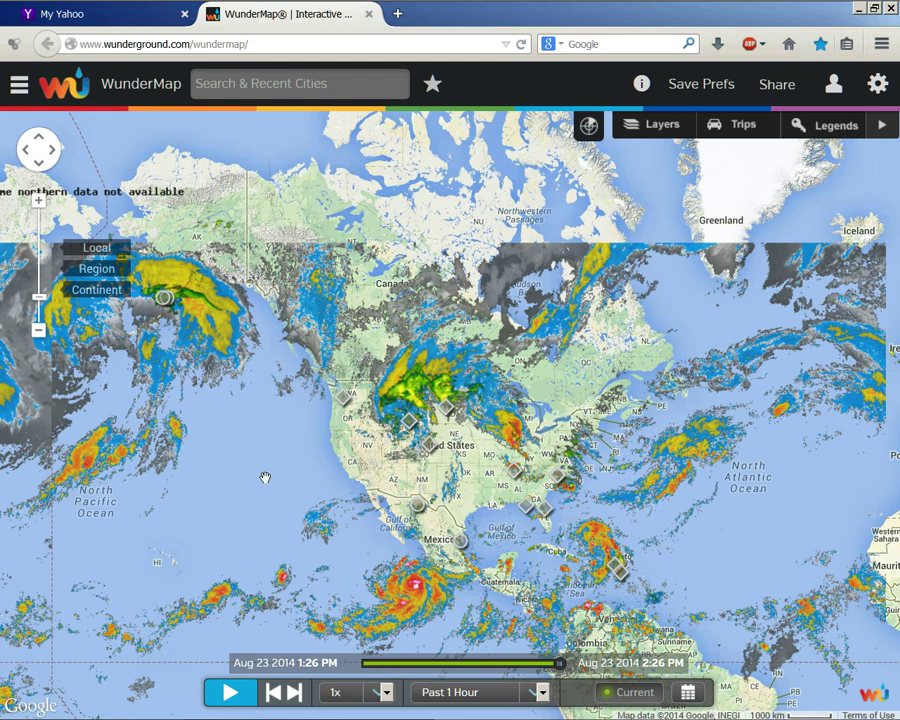
drag(234, 494, 285, 493)
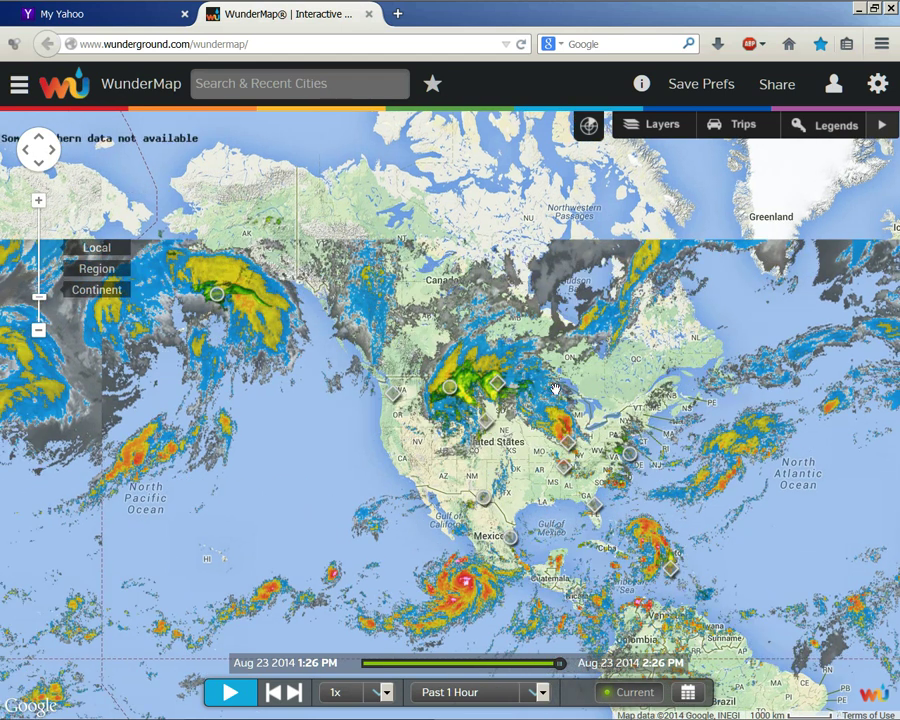
drag(216, 364, 336, 397)
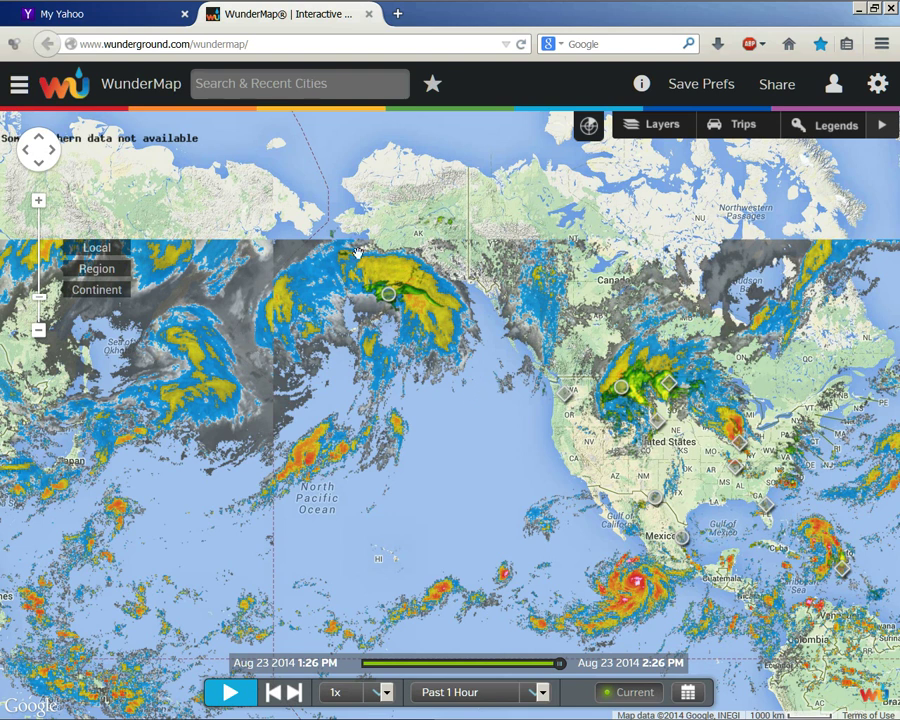
drag(330, 424, 458, 411)
drag(326, 616, 326, 434)
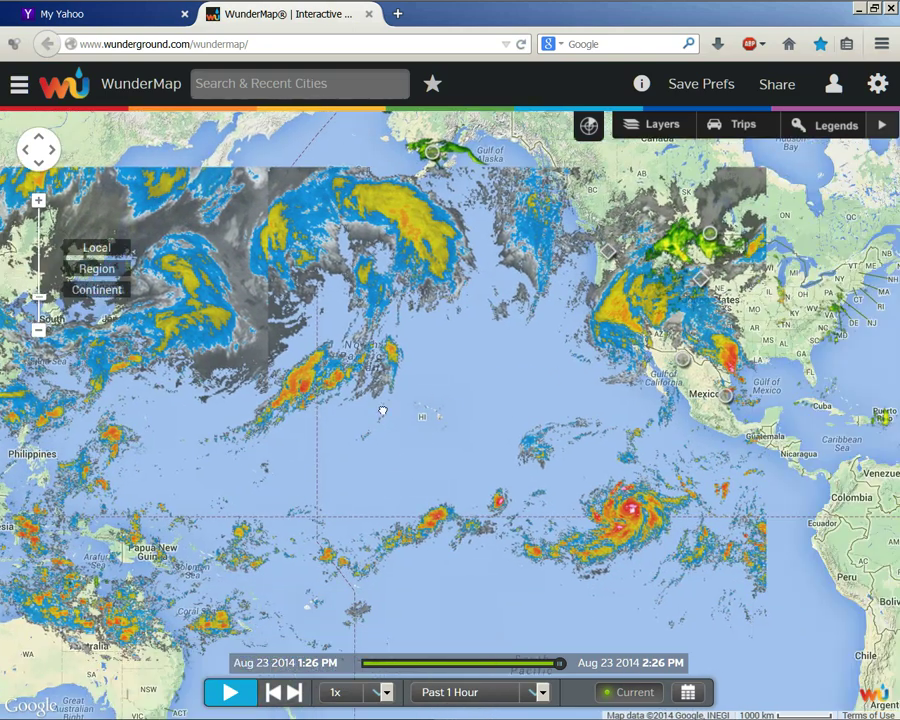
Step: Examine the satellite cloud cover around the globe, from the Atlantic across Europe, Africa and Asia back to the North Pacific
drag(382, 411, 218, 440)
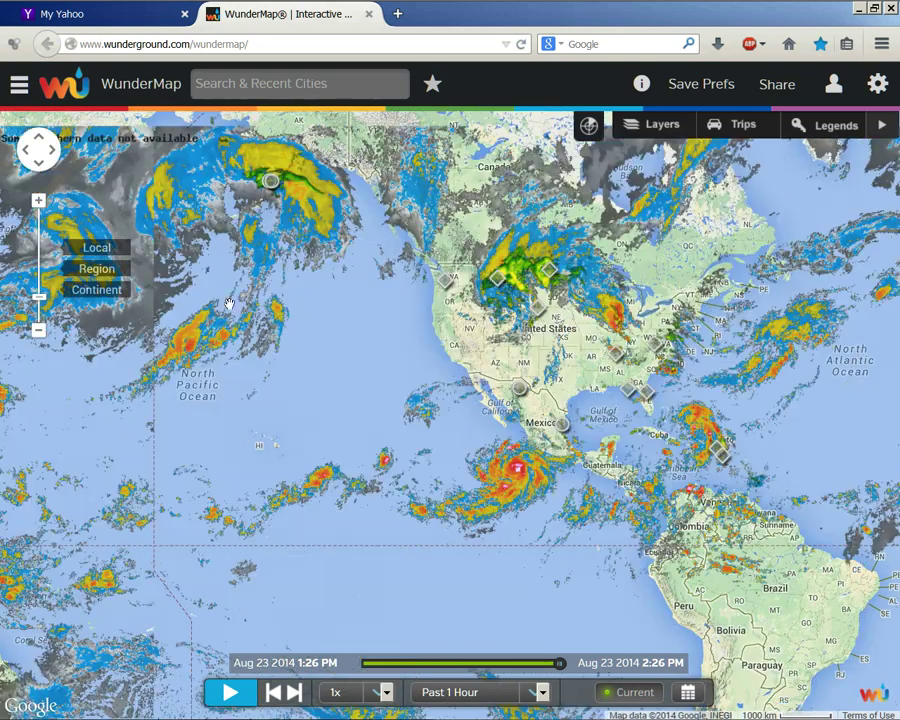
drag(620, 393, 435, 457)
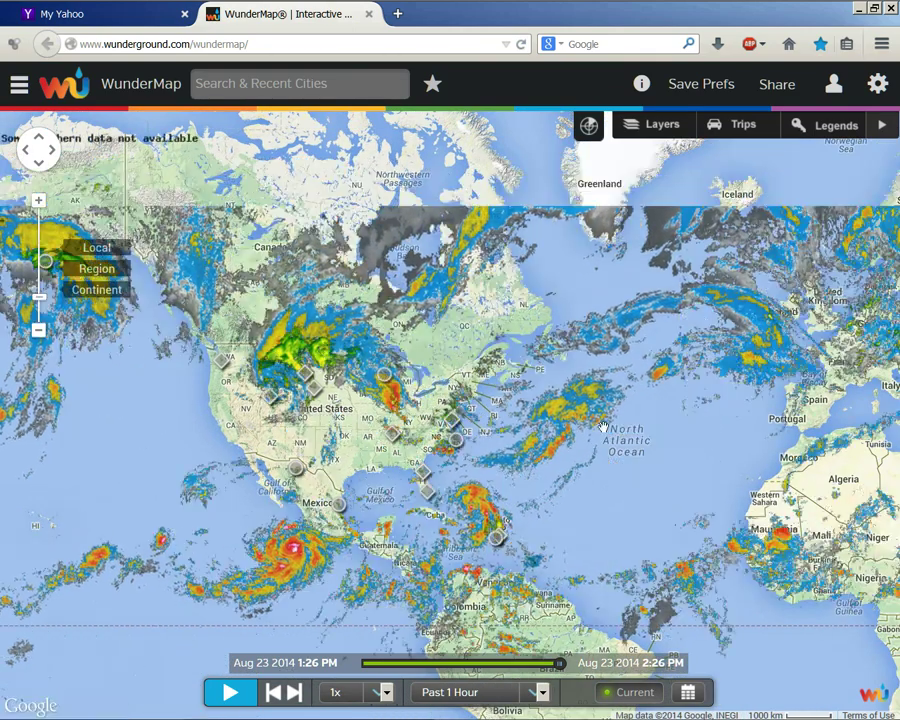
drag(714, 432, 589, 459)
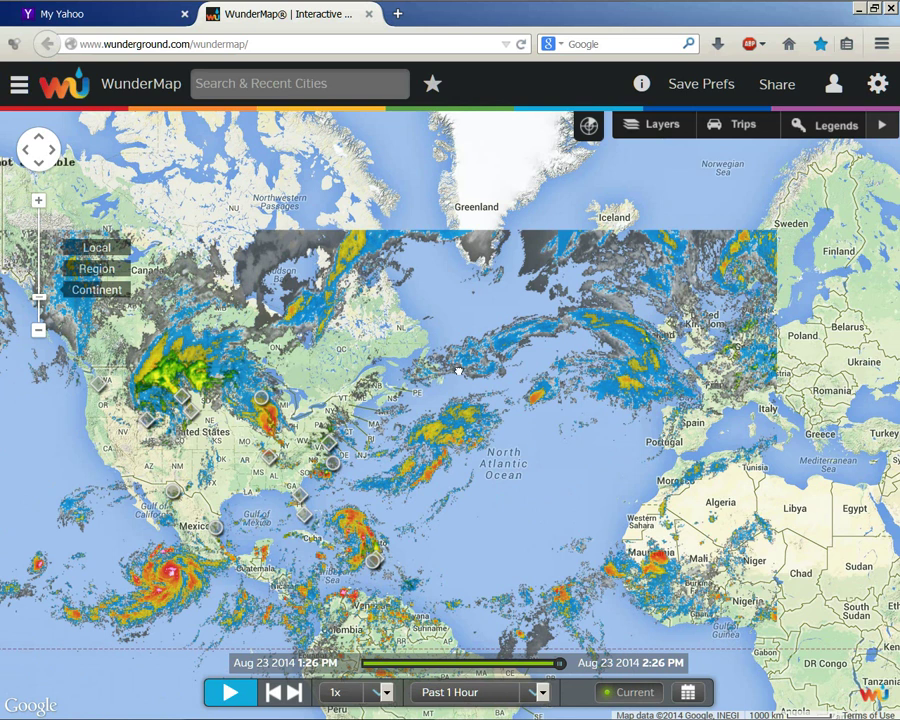
drag(541, 413, 384, 502)
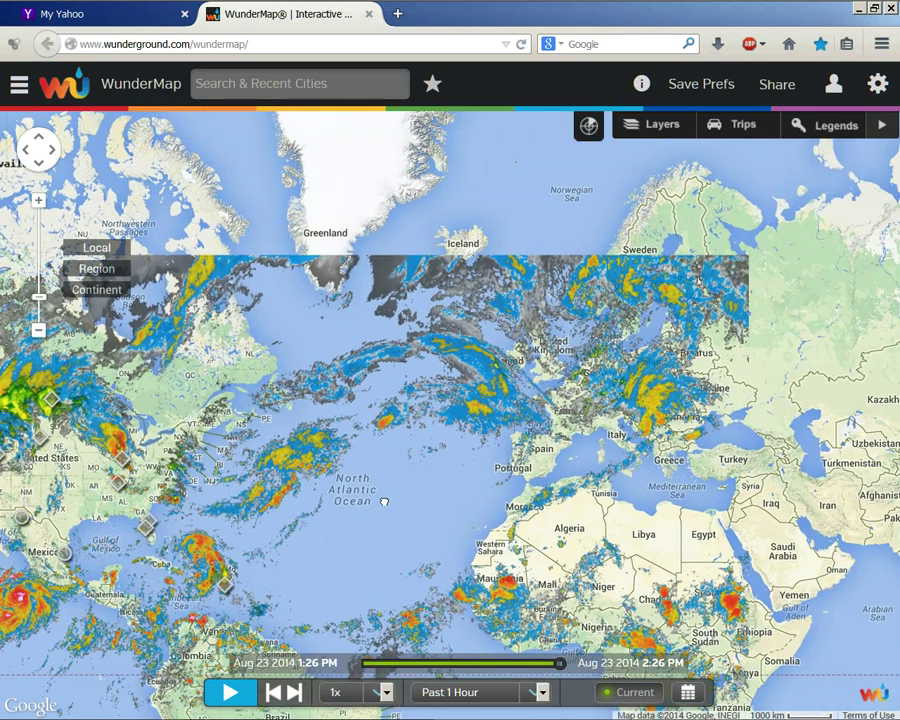
drag(726, 637, 644, 473)
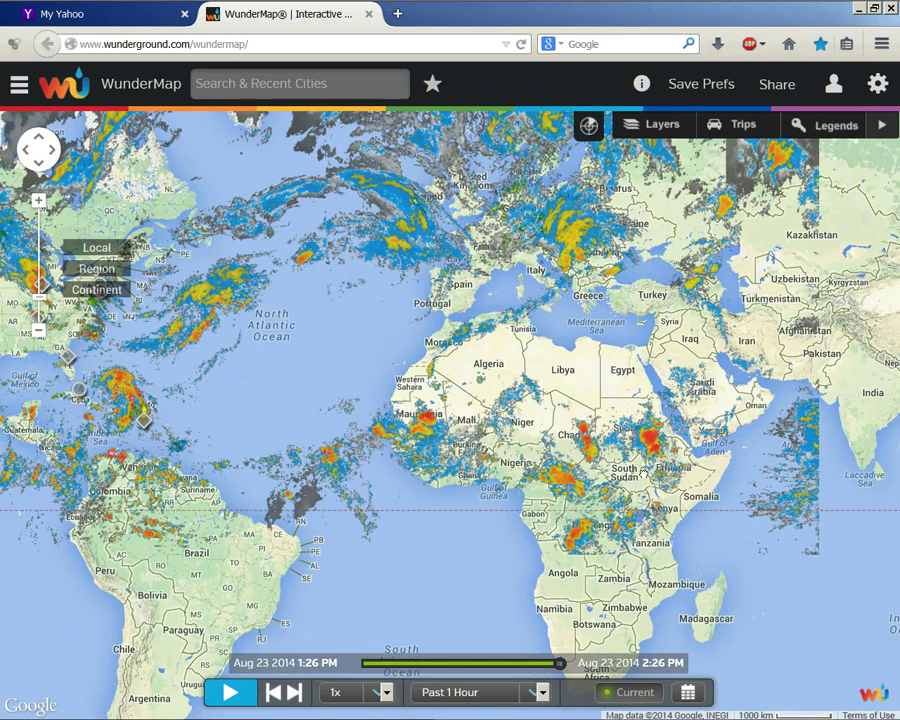
drag(700, 540, 327, 538)
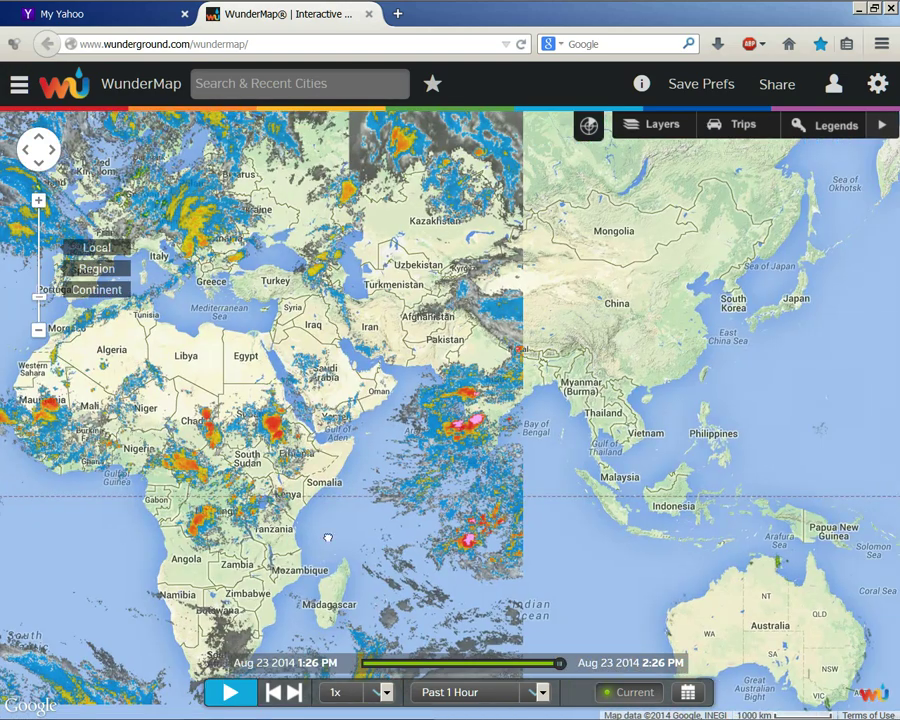
drag(473, 168, 380, 281)
drag(744, 225, 455, 207)
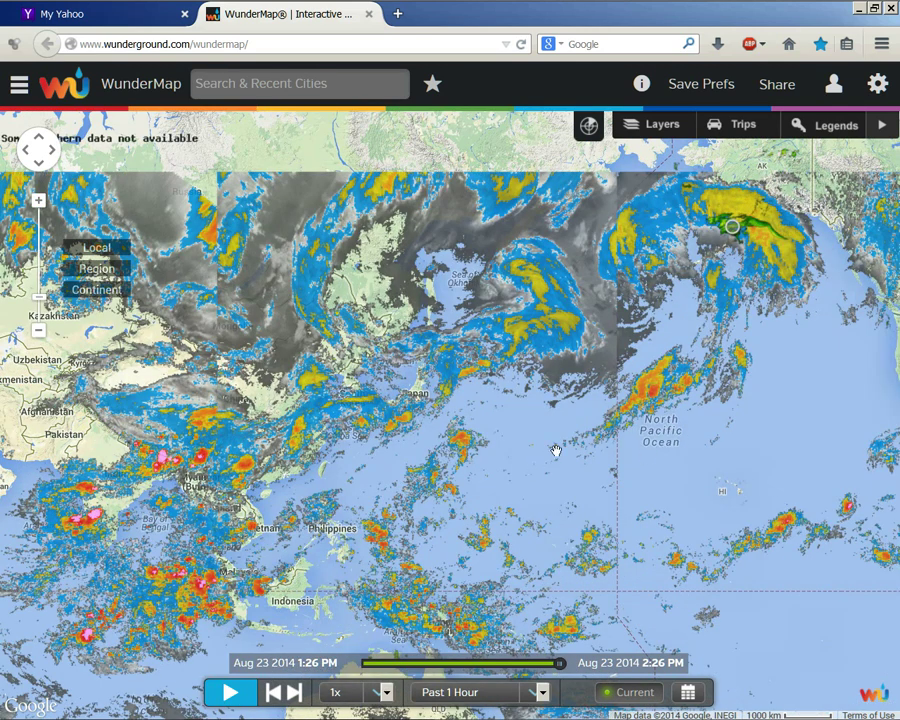
drag(556, 451, 330, 461)
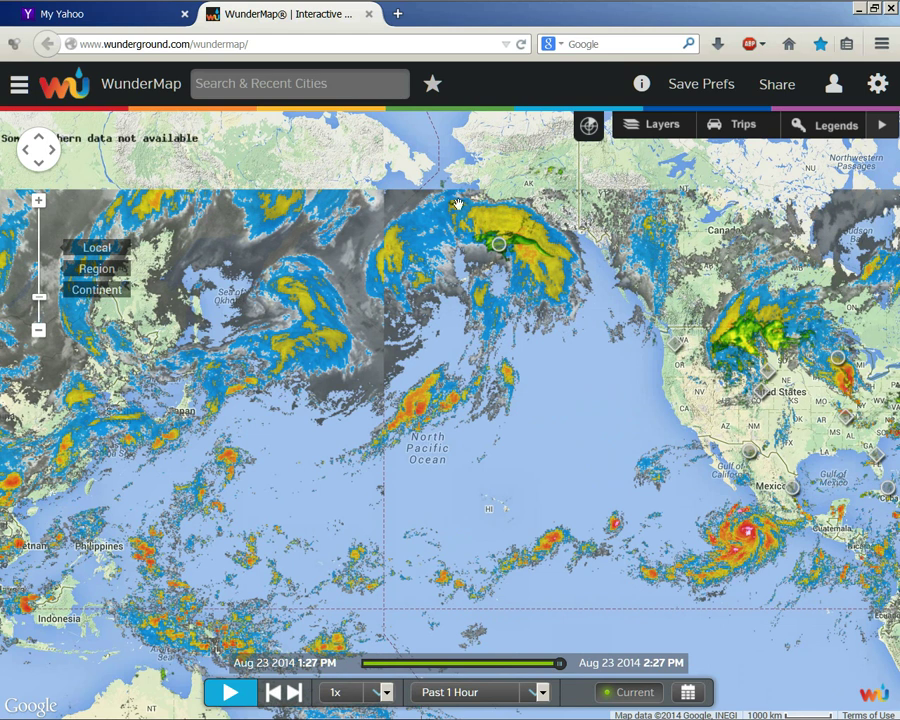
drag(464, 367, 449, 422)
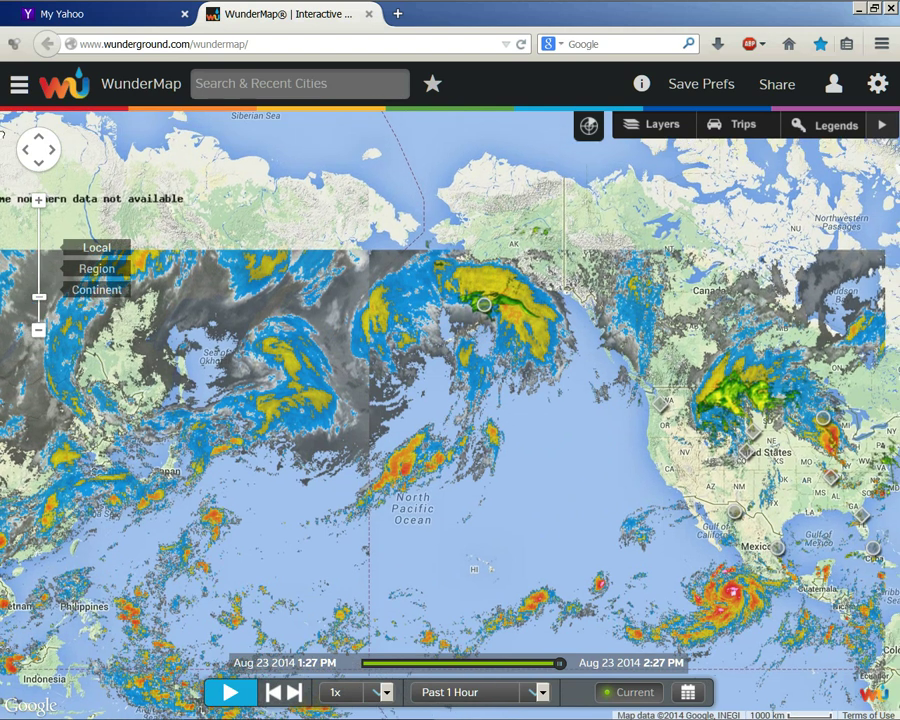
Step: Capture a free-form snip around the large storm system over the Gulf of Alaska and North Pacific with the Snipping Tool
click(38, 203)
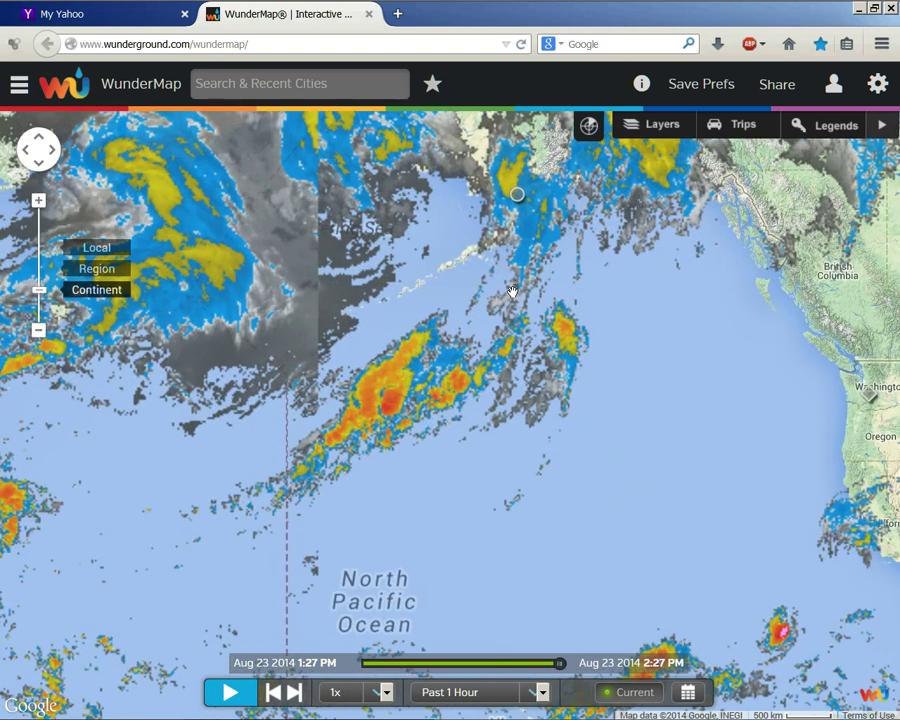
drag(467, 303, 439, 395)
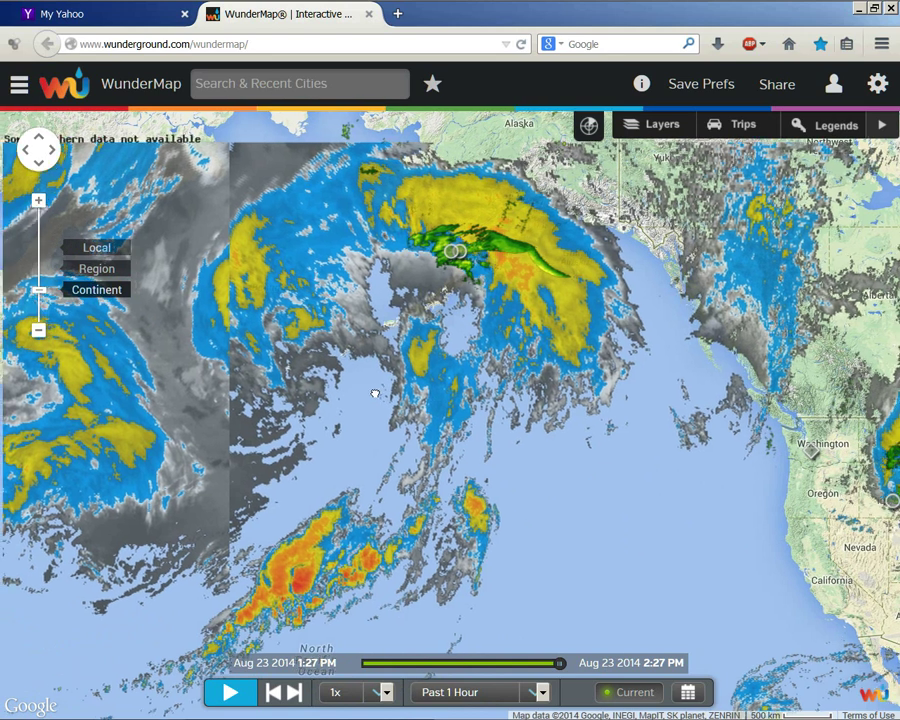
drag(374, 394, 412, 371)
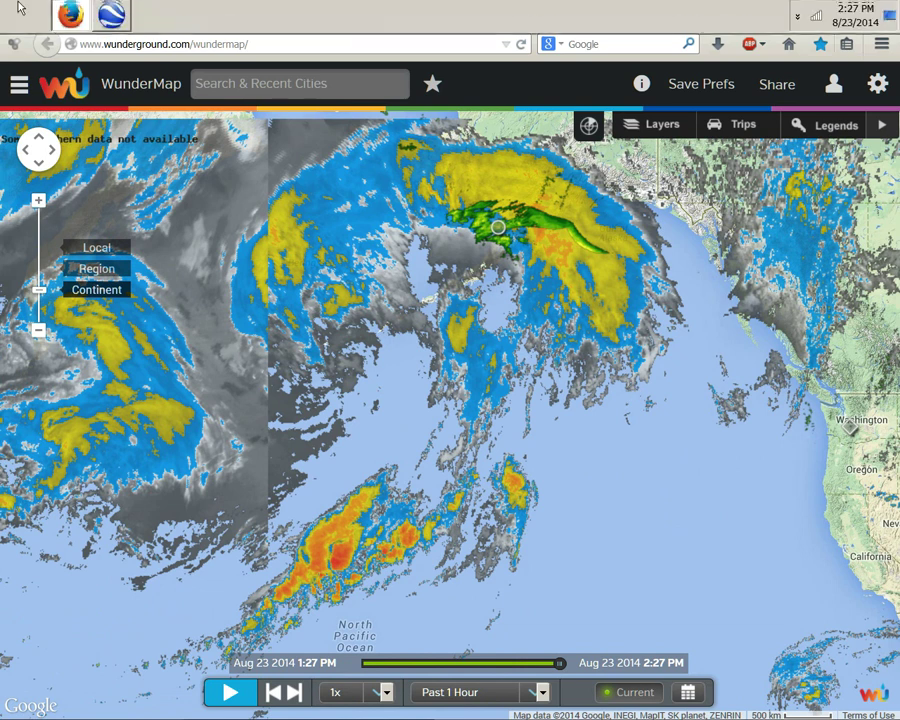
click(20, 14)
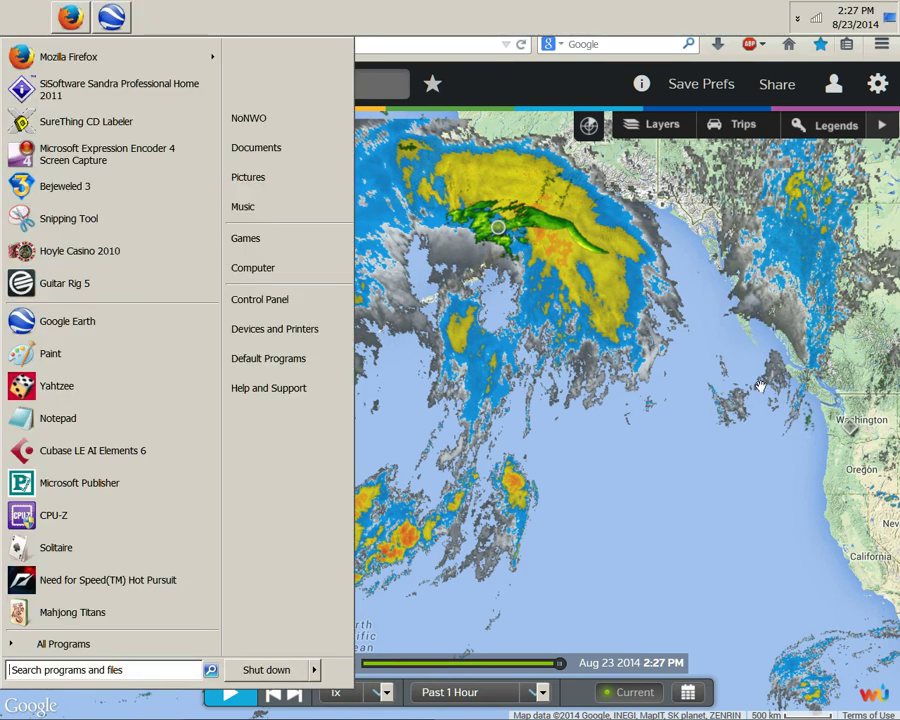
click(83, 218)
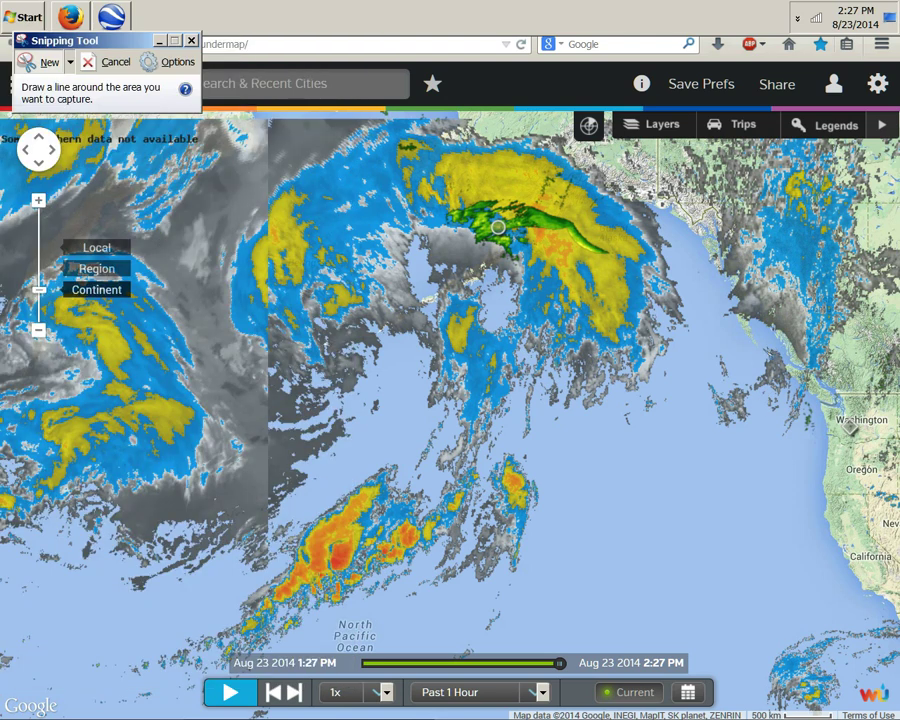
drag(543, 246, 545, 245)
mouse_move(722, 233)
mouse_down()
mouse_move(656, 175)
mouse_move(524, 128)
mouse_up()
drag(375, 90, 270, 84)
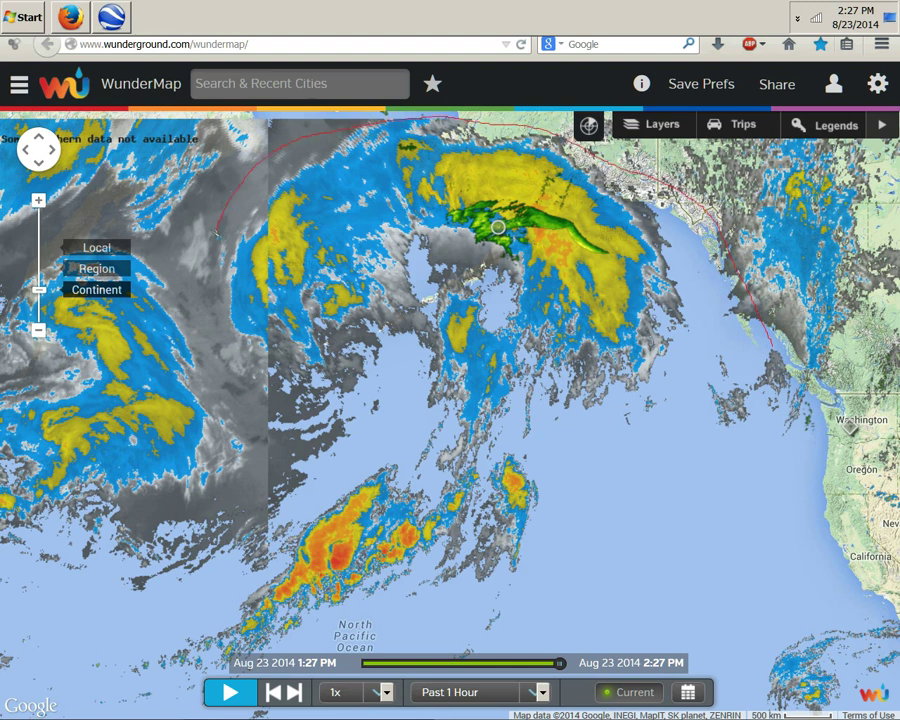
drag(207, 297, 190, 443)
mouse_move(186, 540)
mouse_down()
mouse_move(200, 625)
mouse_move(420, 700)
mouse_move(740, 685)
mouse_move(776, 310)
mouse_up()
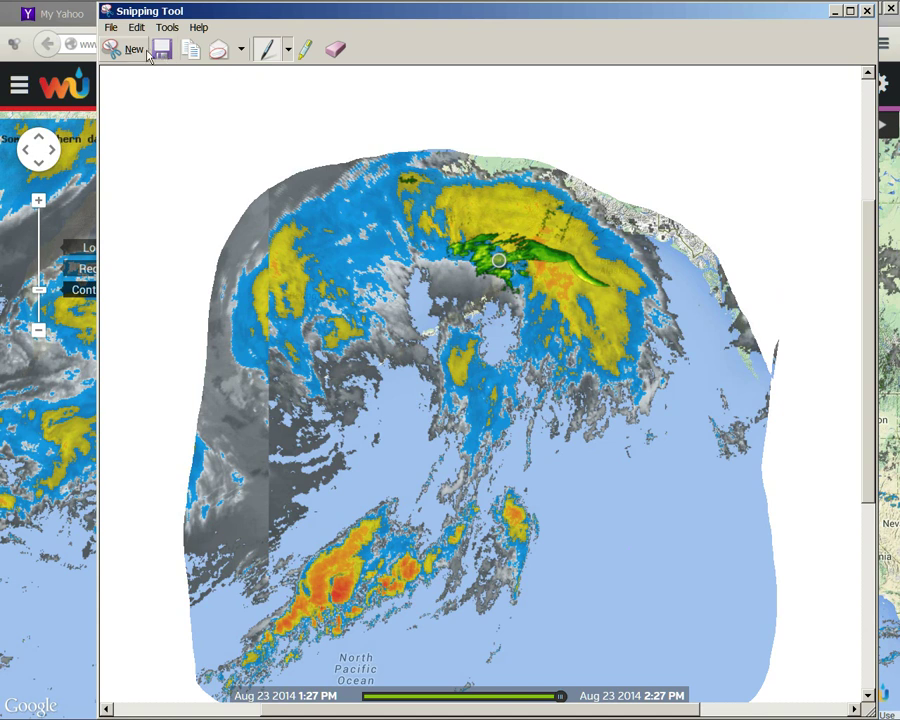
Step: Save the snip as a PNG file named "gulf of alaska" in the Todays clips folder
key(ctrl+s)
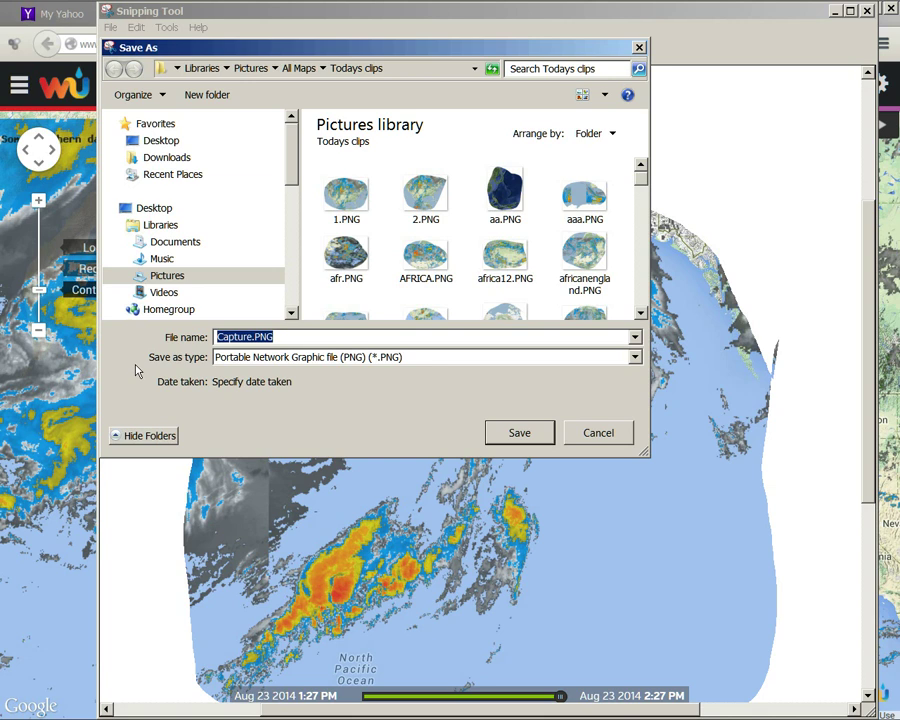
text(gulf)
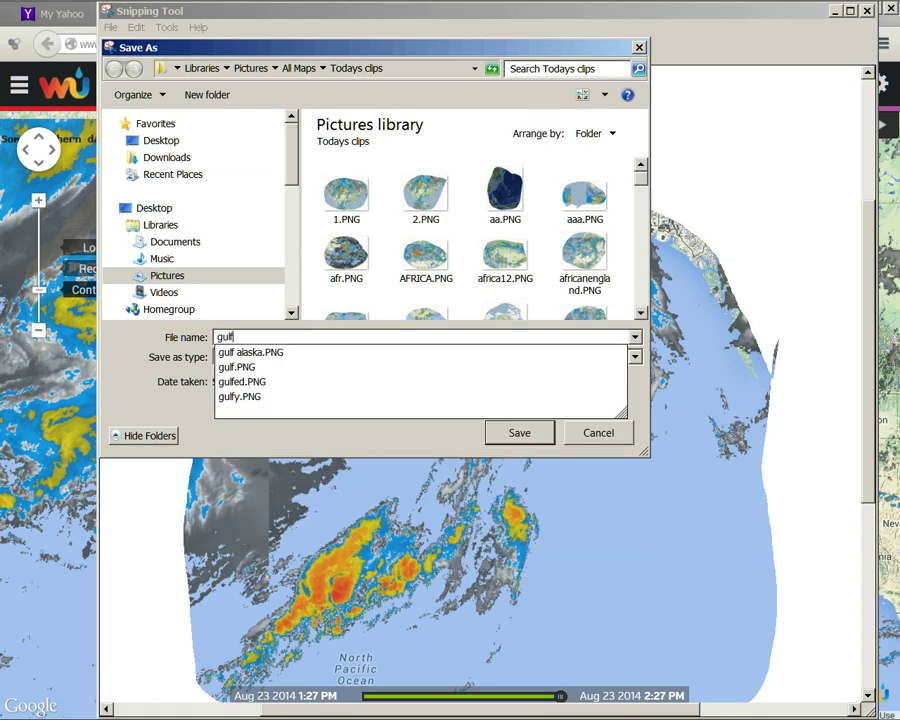
text( o)
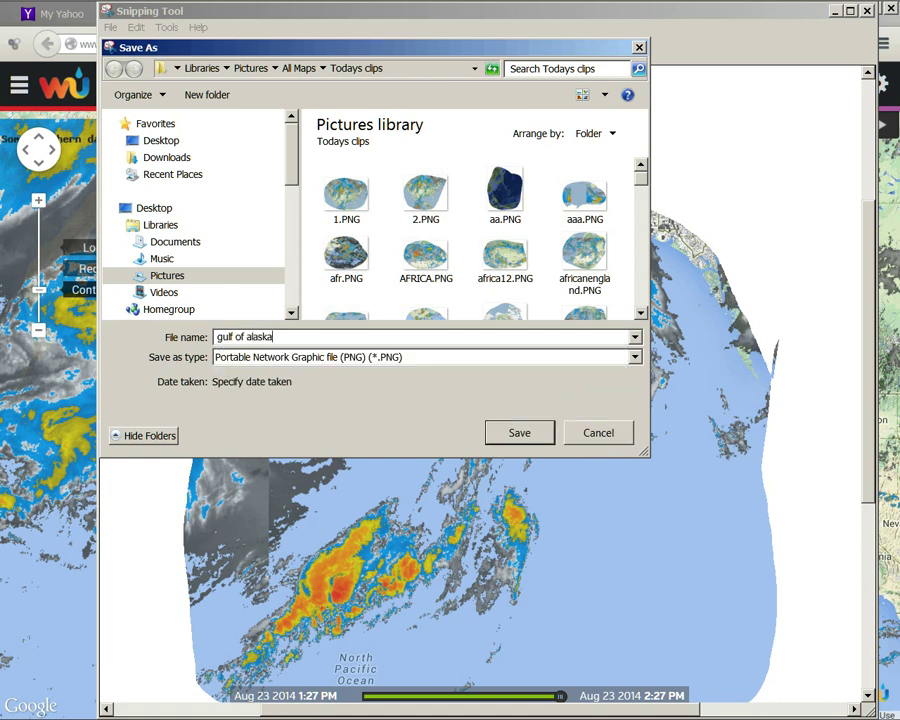
text(f alaska)
key(Return)
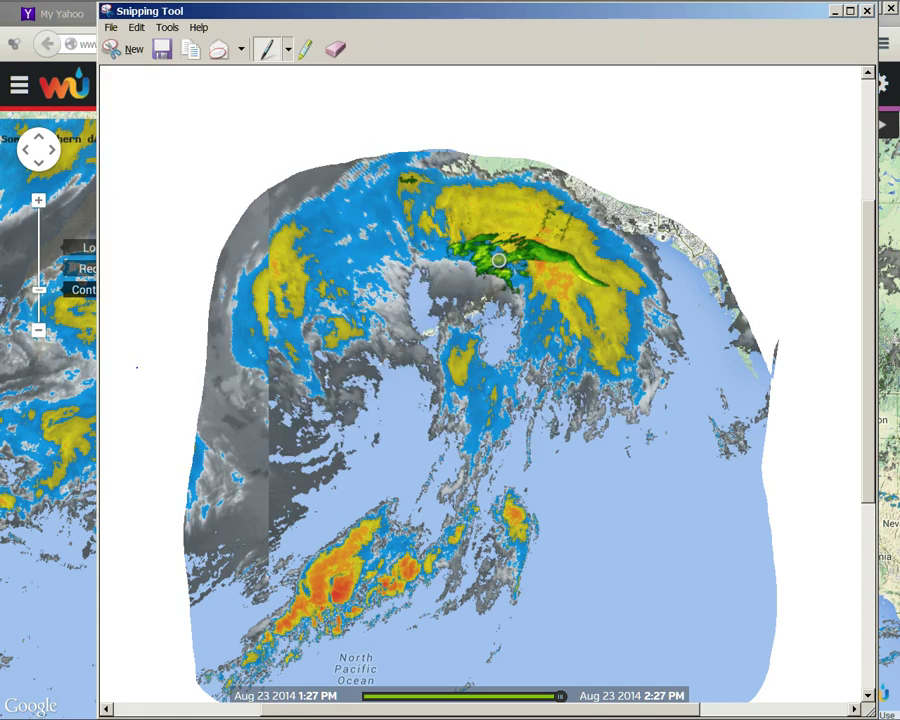
Step: Close the Snipping Tool without saving the blue pen stroke drawn on the snip
mouse_move(313, 590)
mouse_down()
mouse_move(424, 652)
mouse_move(455, 700)
mouse_up()
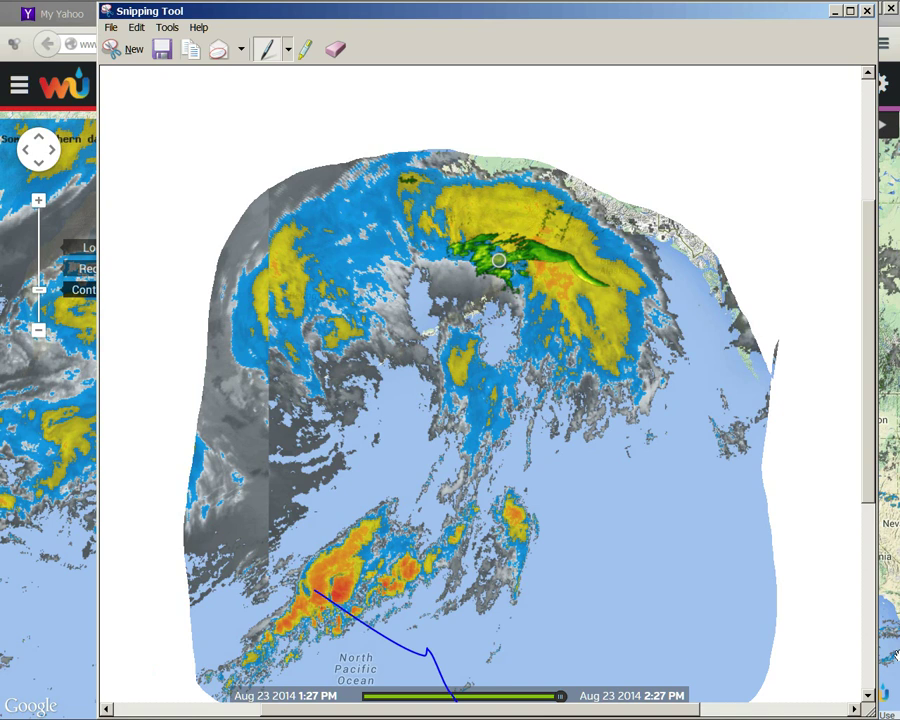
click(869, 11)
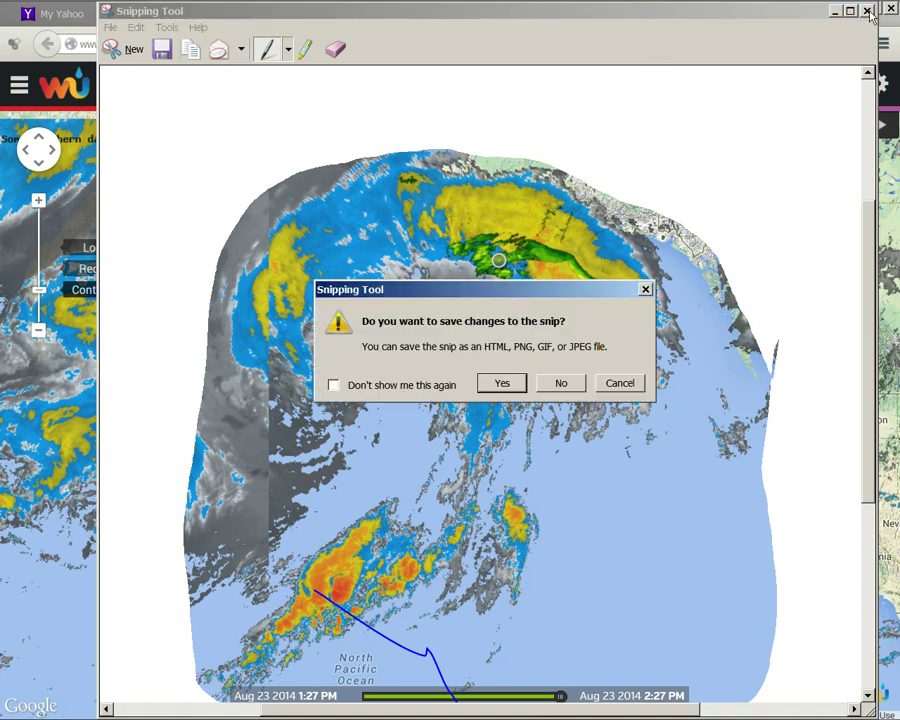
click(558, 390)
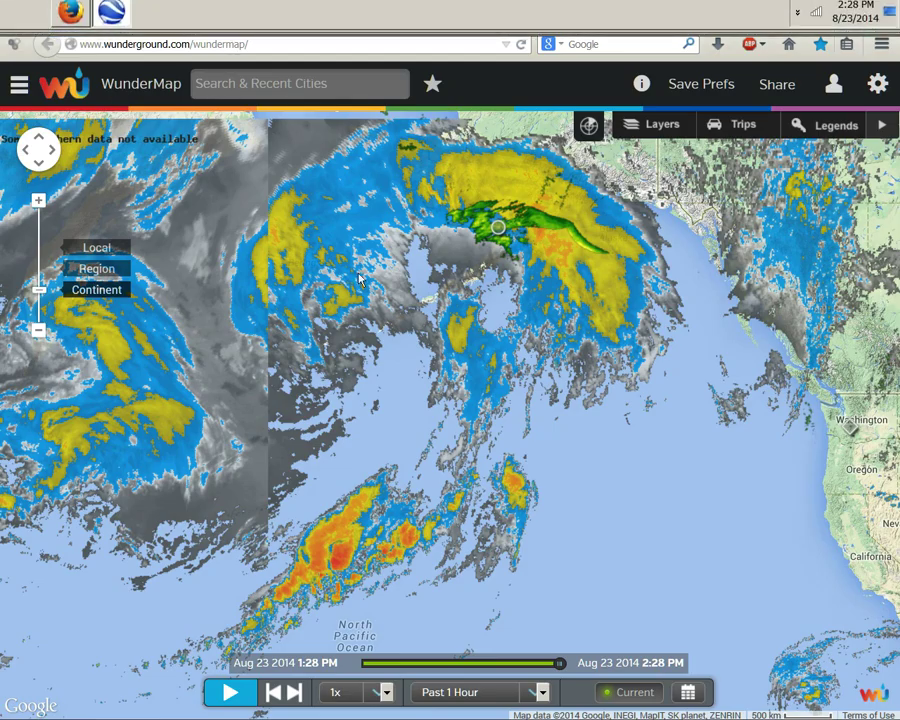
Step: Switch to Google Earth, hide the existing overlay, and start a new image overlay using gulf of alaska.PNG from the Todays clips folder
click(79, 13)
click(26, 362)
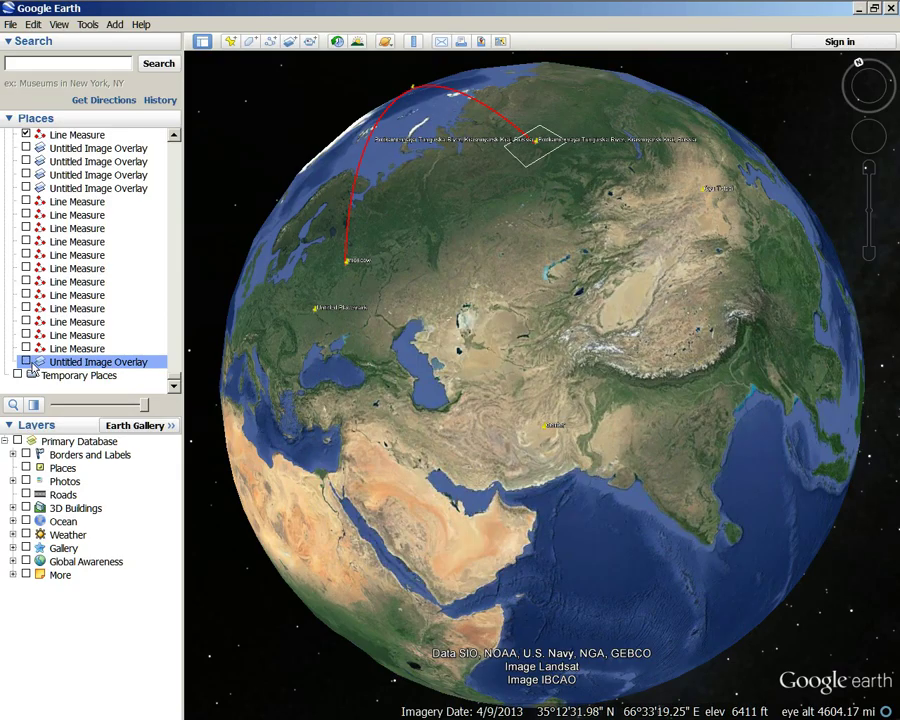
click(289, 42)
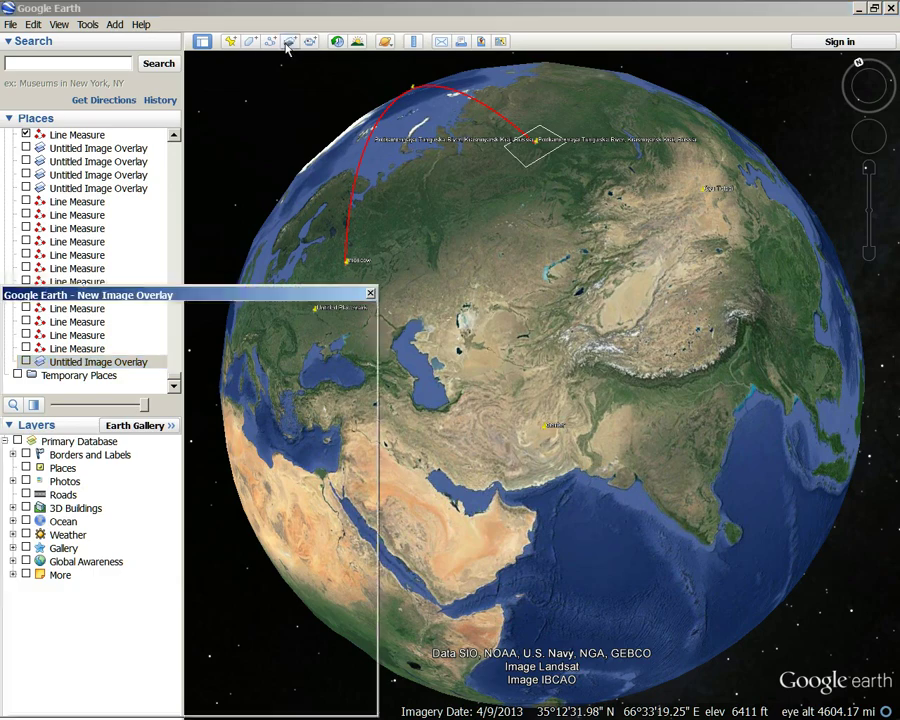
click(329, 354)
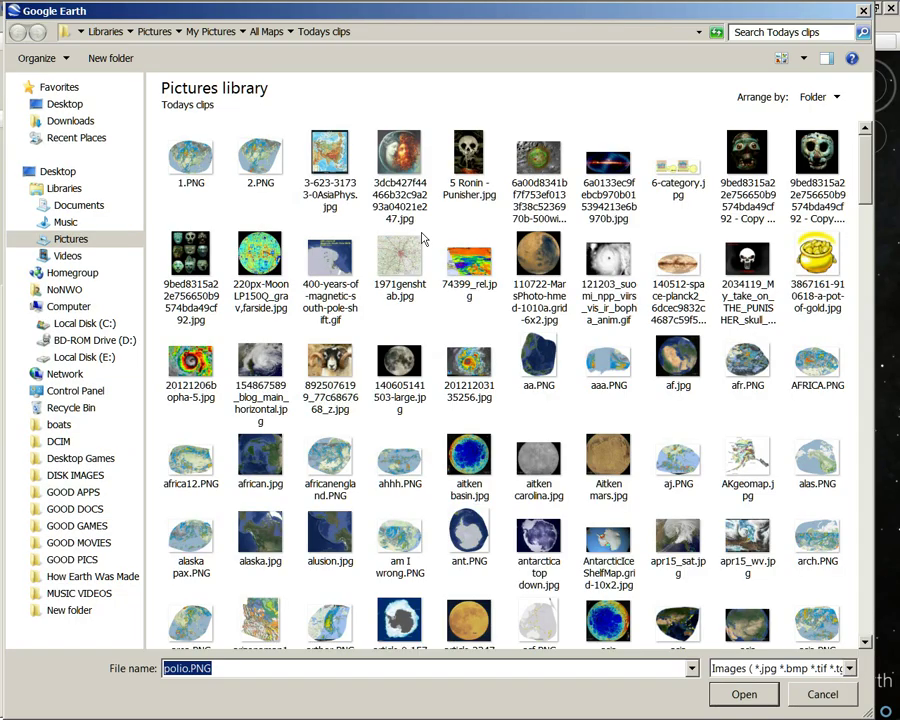
drag(868, 172, 853, 317)
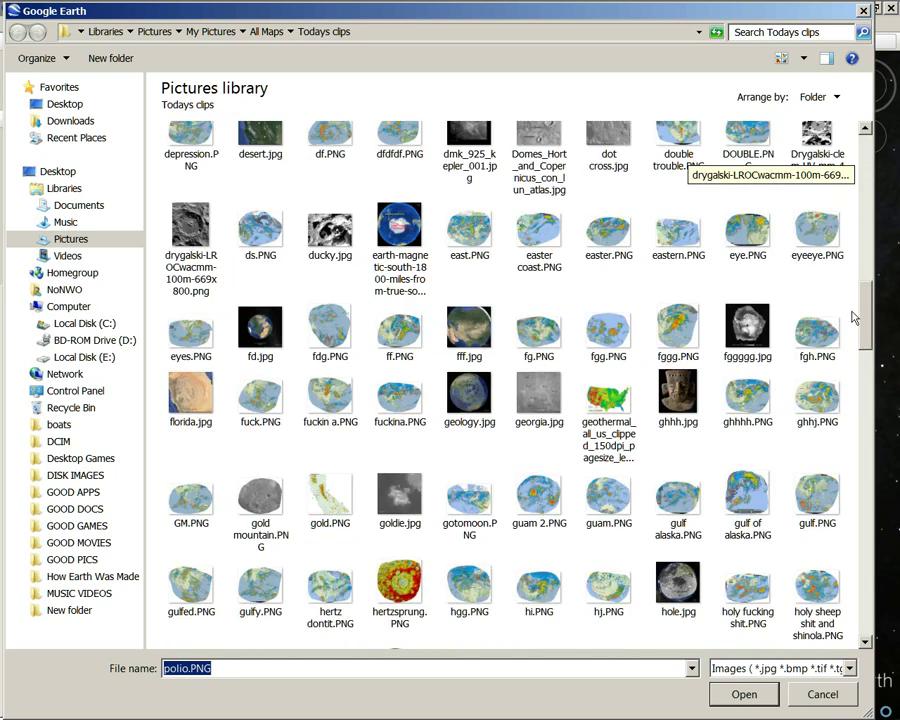
click(746, 511)
click(744, 694)
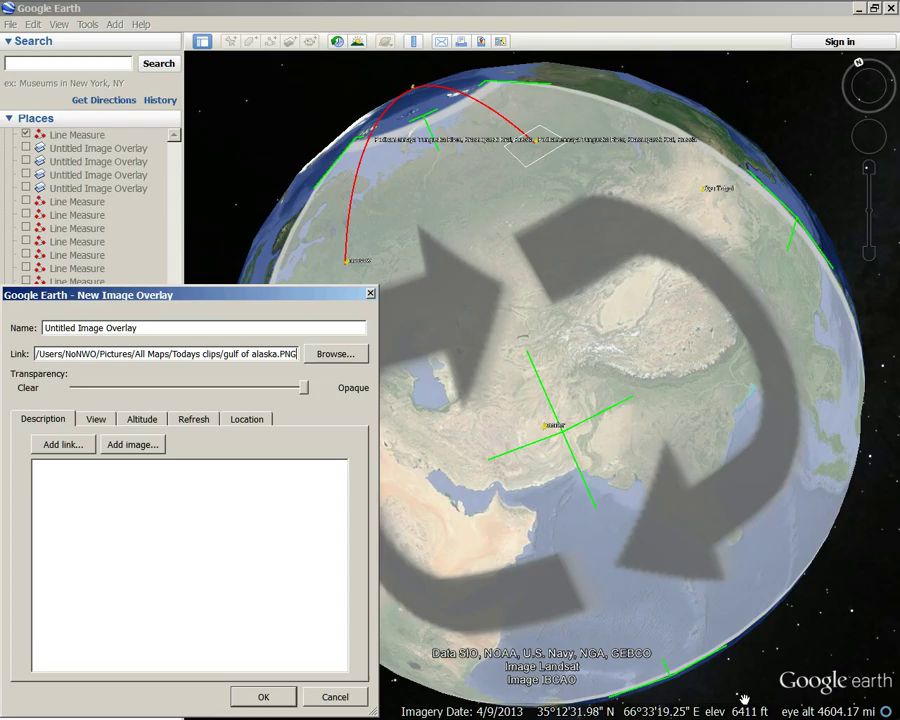
Step: Narrow the storm overlay and move it from Africa across the Indian Ocean to the western Pacific beside Australia
scroll(427, 536, down, 3)
drag(427, 536, 410, 440)
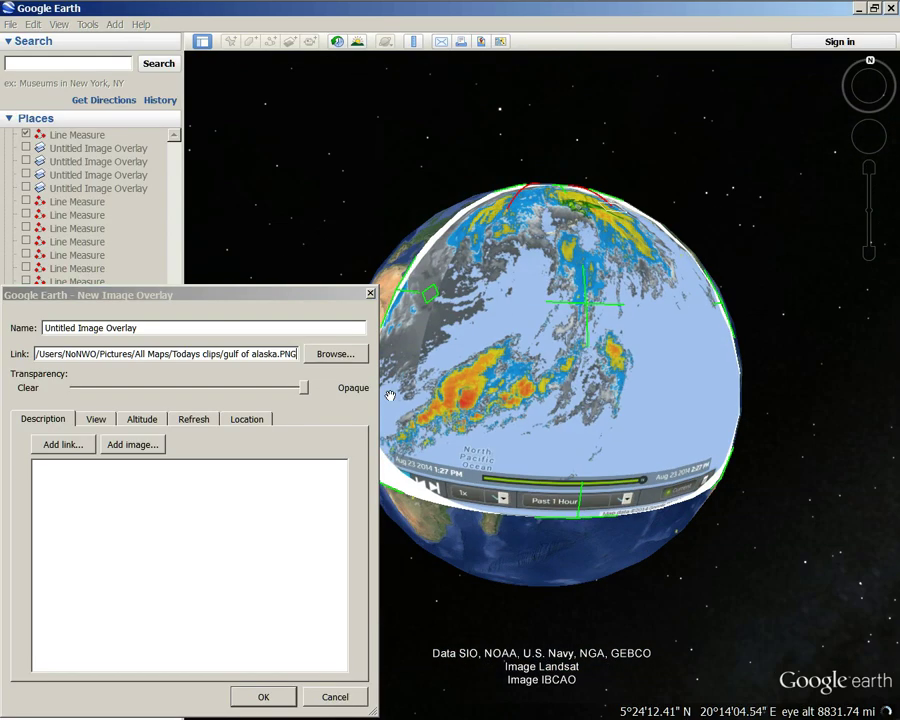
drag(741, 378, 568, 374)
drag(630, 448, 684, 442)
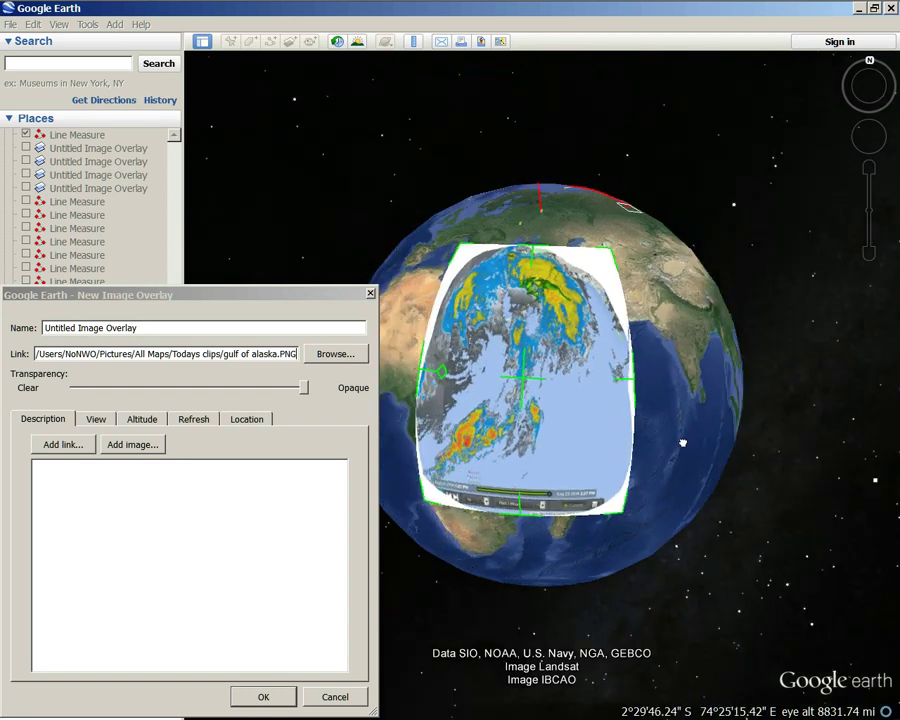
drag(514, 382, 778, 414)
drag(622, 425, 402, 389)
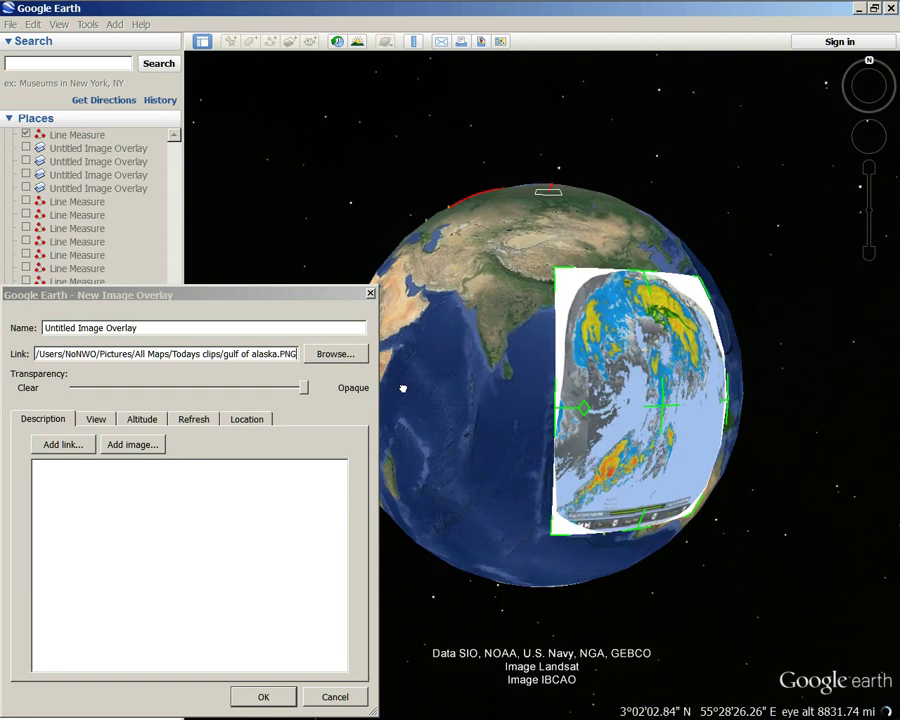
drag(656, 370, 674, 427)
drag(634, 487, 510, 461)
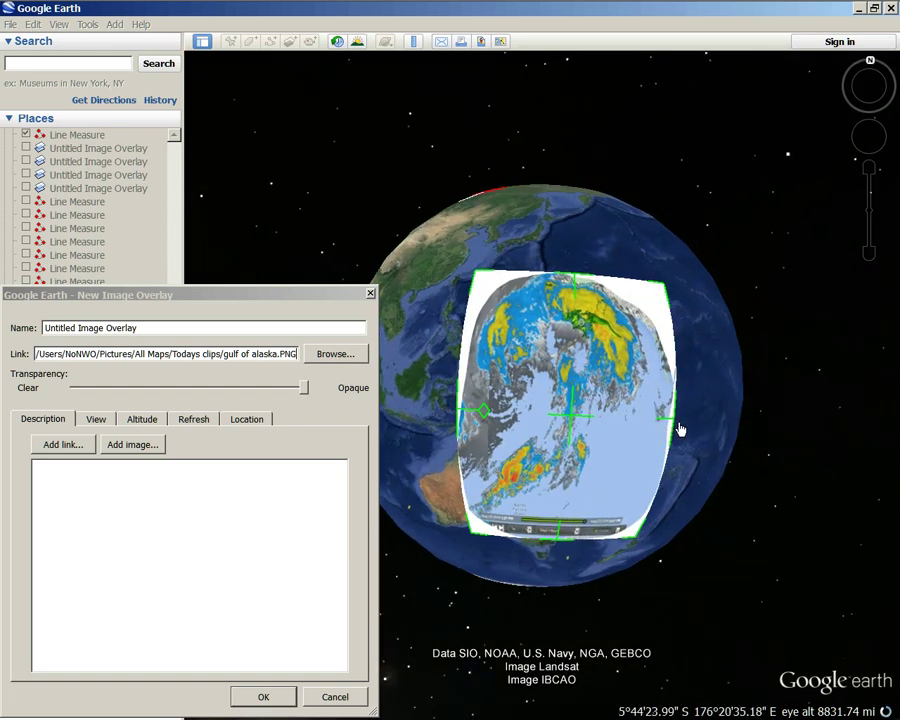
Step: Move the storm overlay eastward across the Pacific and place it over South America
drag(697, 426, 580, 395)
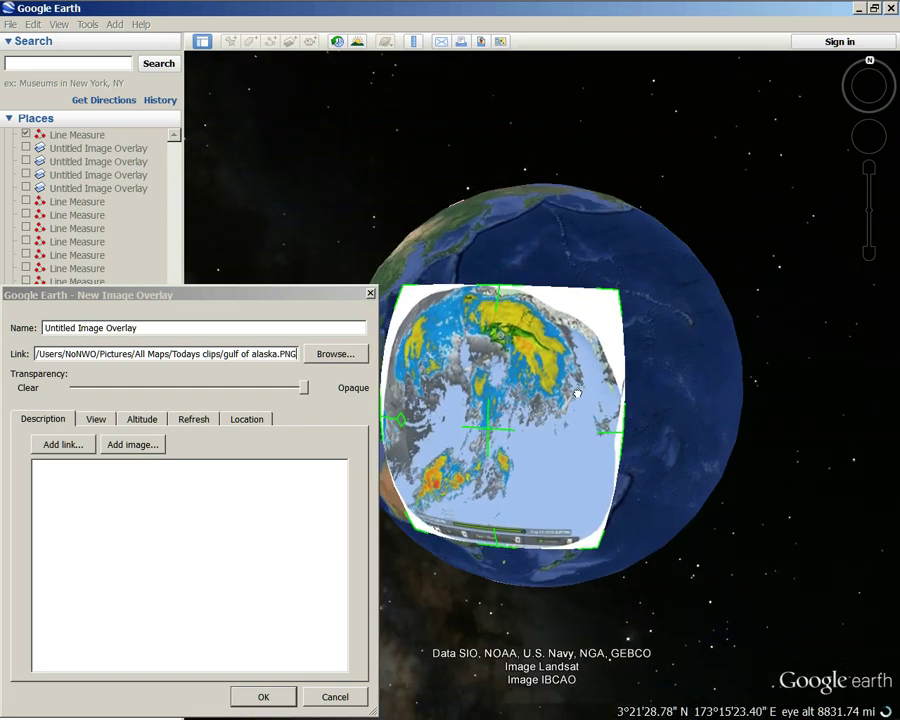
drag(489, 429, 375, 455)
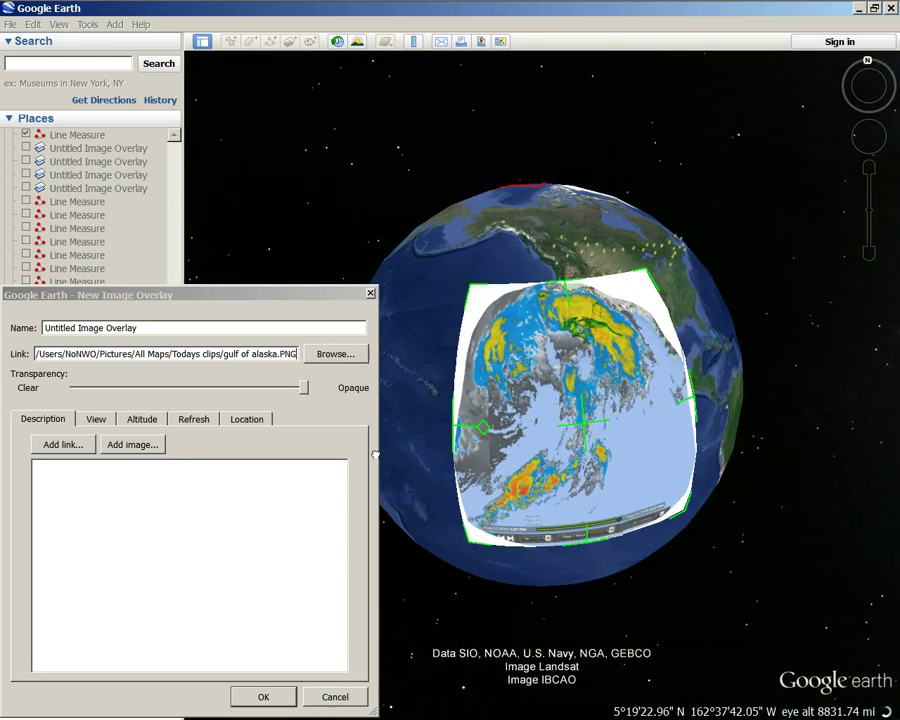
drag(527, 445, 683, 486)
drag(504, 507, 502, 399)
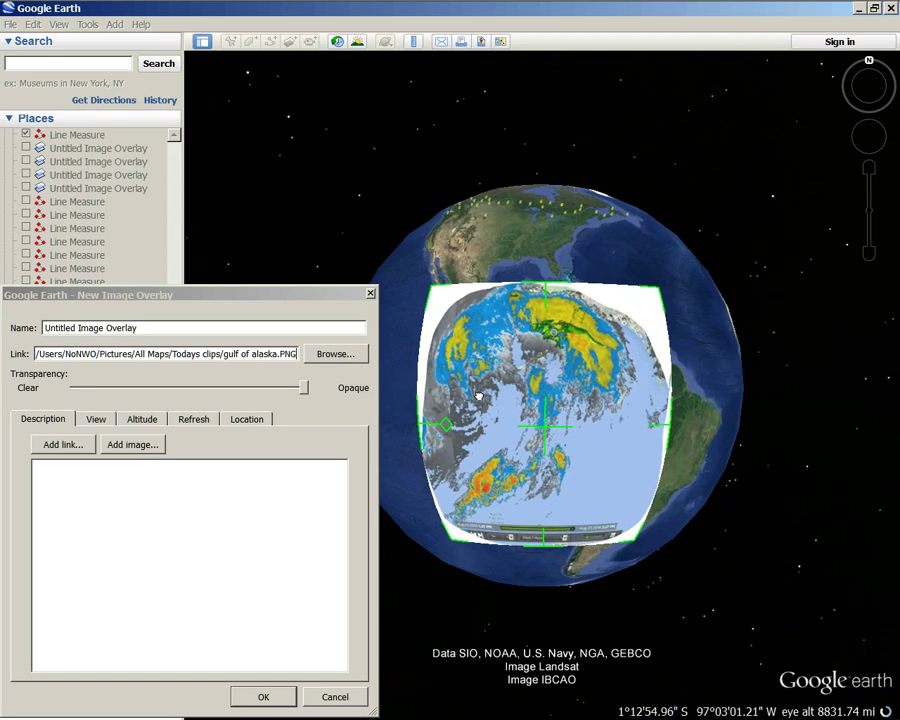
mouse_move(633, 480)
mouse_down()
mouse_move(654, 468)
mouse_move(622, 467)
mouse_up()
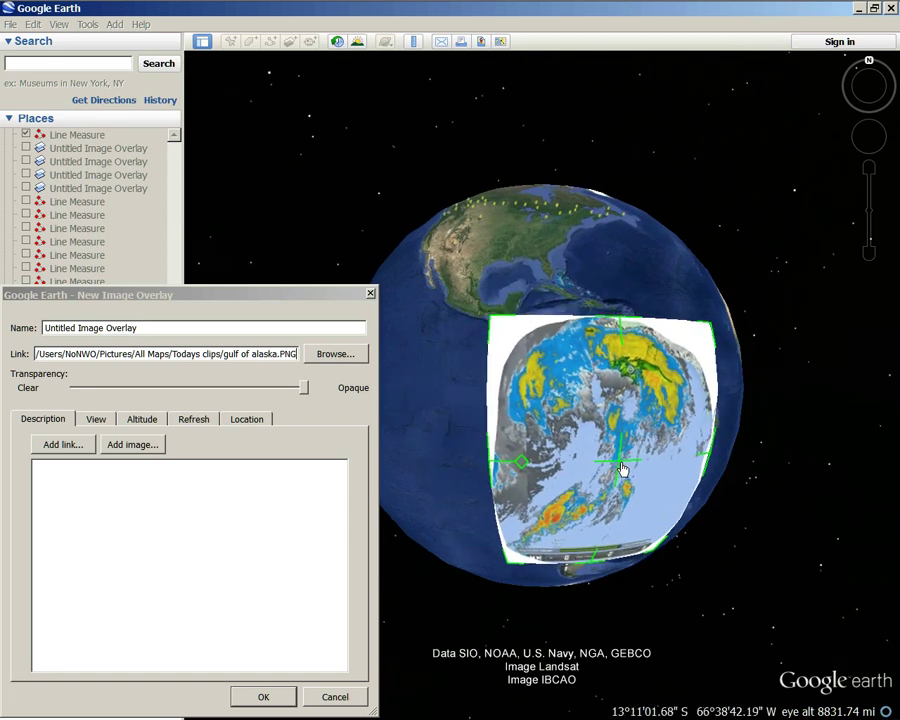
drag(590, 409, 533, 404)
scroll(534, 404, up, 3)
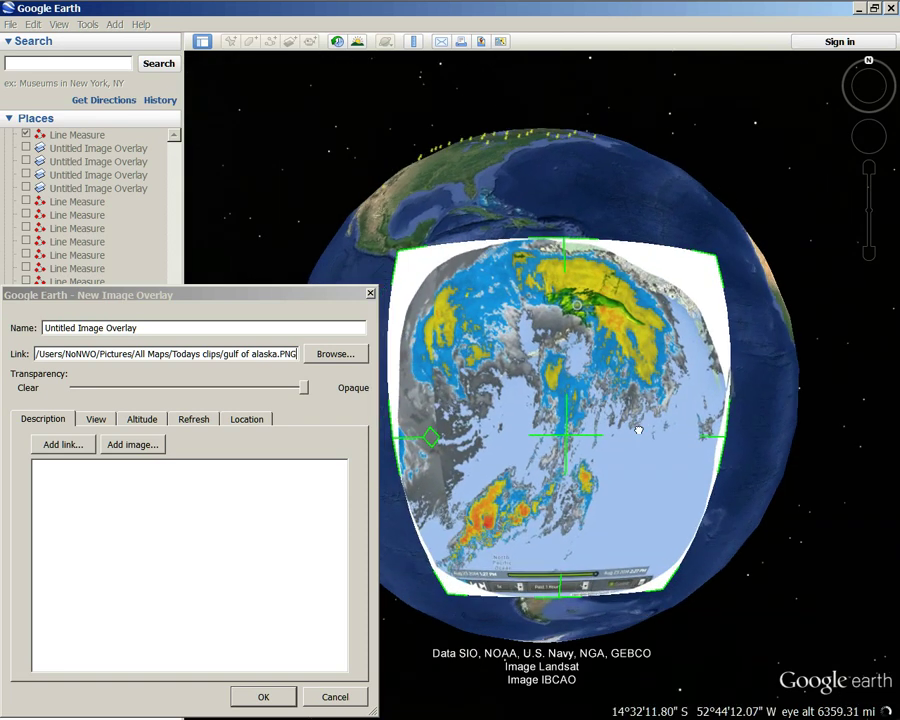
Step: Narrow the overlay from its western edge, make it half transparent and rotate it counterclockwise to follow South America's west coast
drag(395, 448, 432, 445)
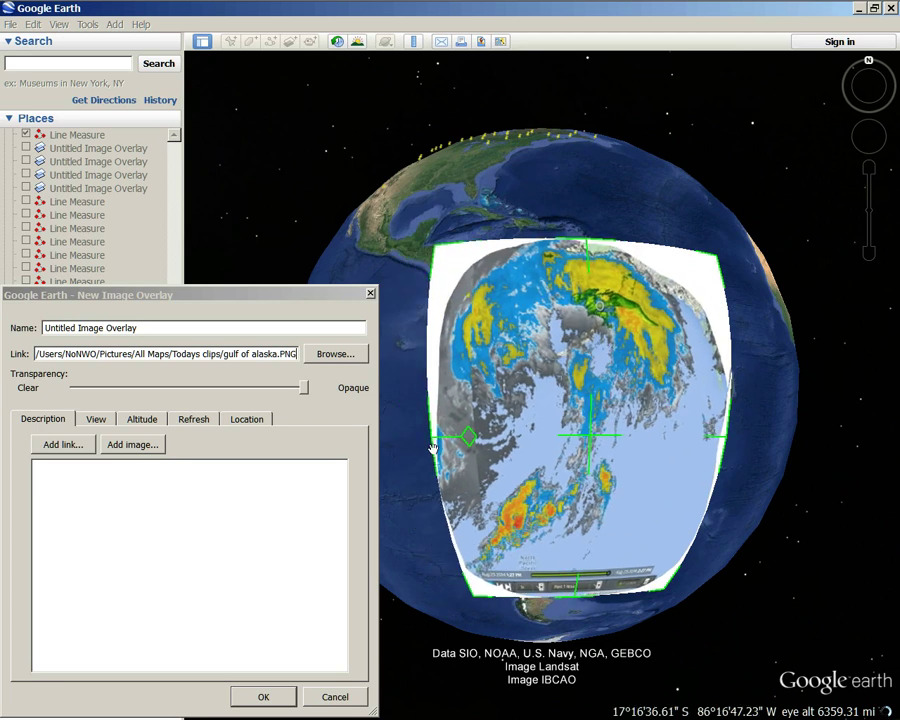
drag(95, 398, 191, 390)
click(469, 442)
drag(469, 442, 492, 496)
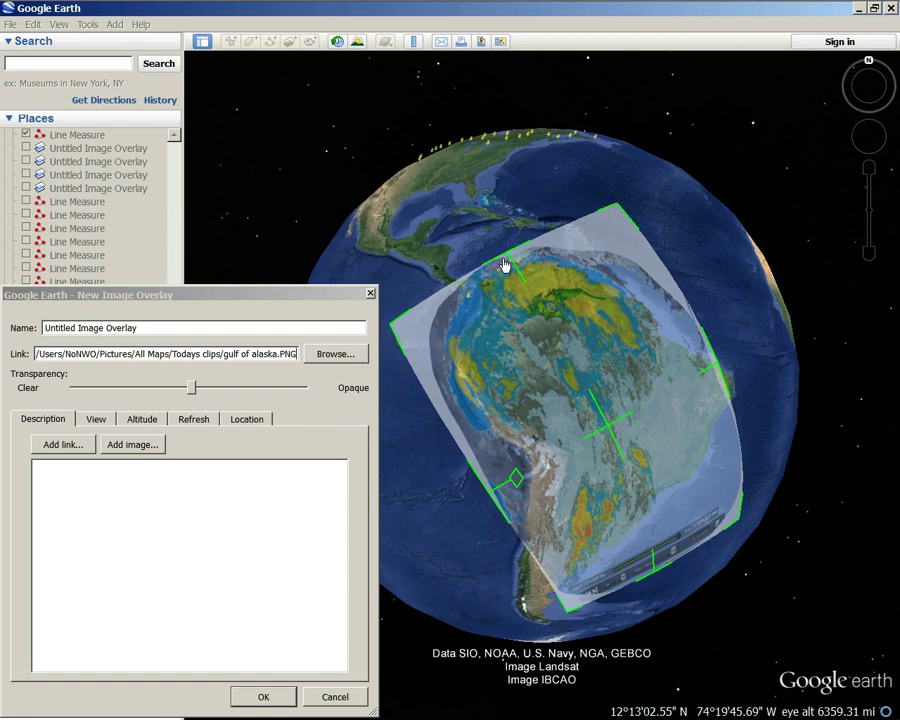
Step: Lower the overlay's northern edge slightly and shift its centre to align the cloud pattern with the South American continent
drag(505, 265, 553, 287)
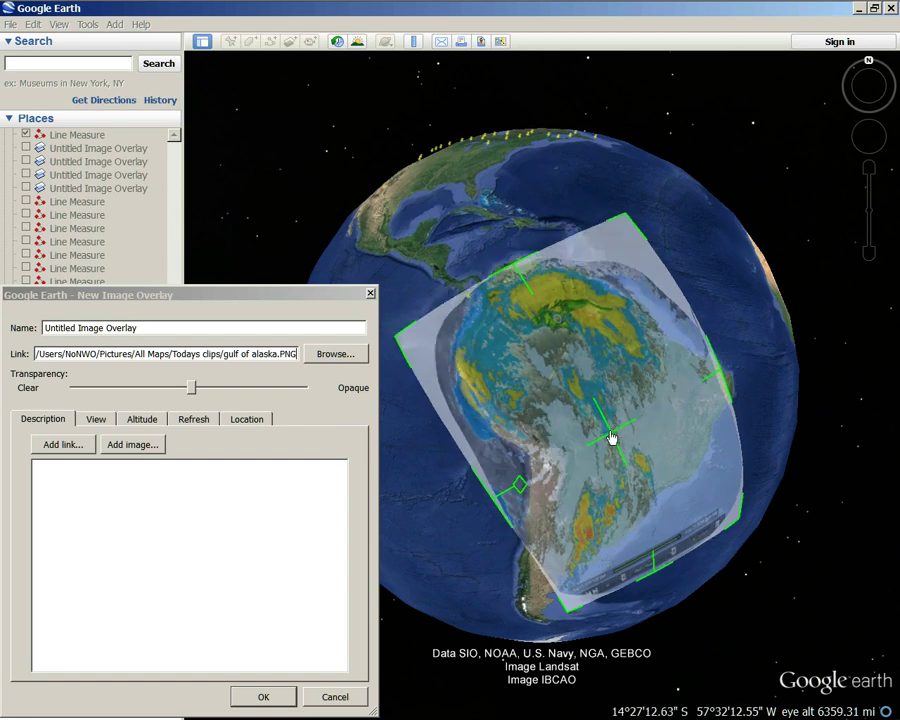
drag(611, 437, 625, 420)
drag(737, 488, 723, 406)
drag(471, 510, 481, 537)
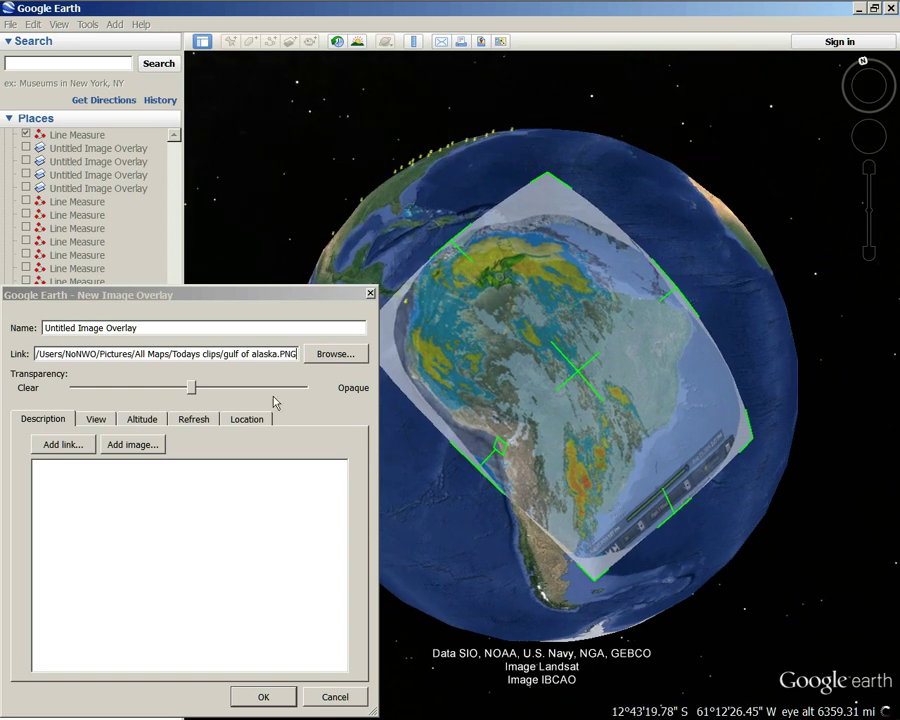
Step: Fade the overlay between opaque and clear to compare the storm's shape with South America's coastline and terrain
drag(195, 395, 443, 437)
scroll(443, 437, up, 3)
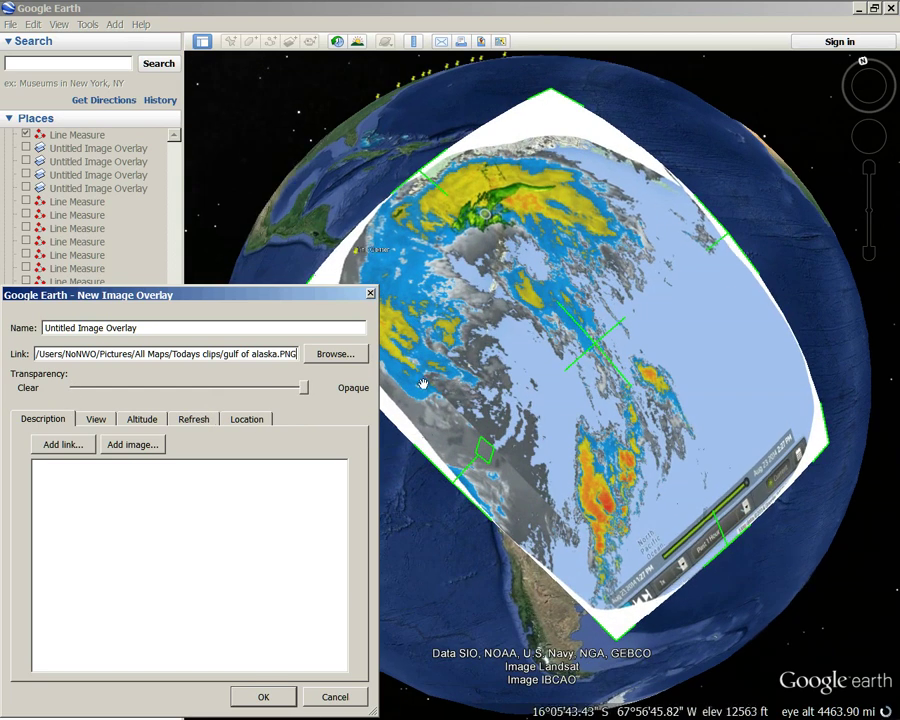
drag(305, 395, 546, 441)
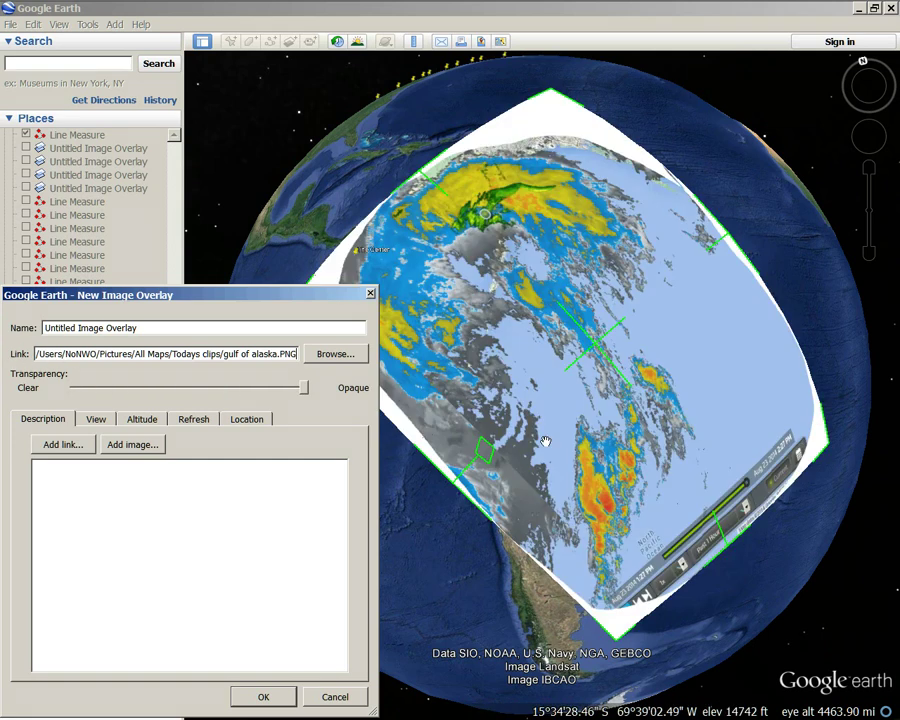
scroll(546, 441, up, 3)
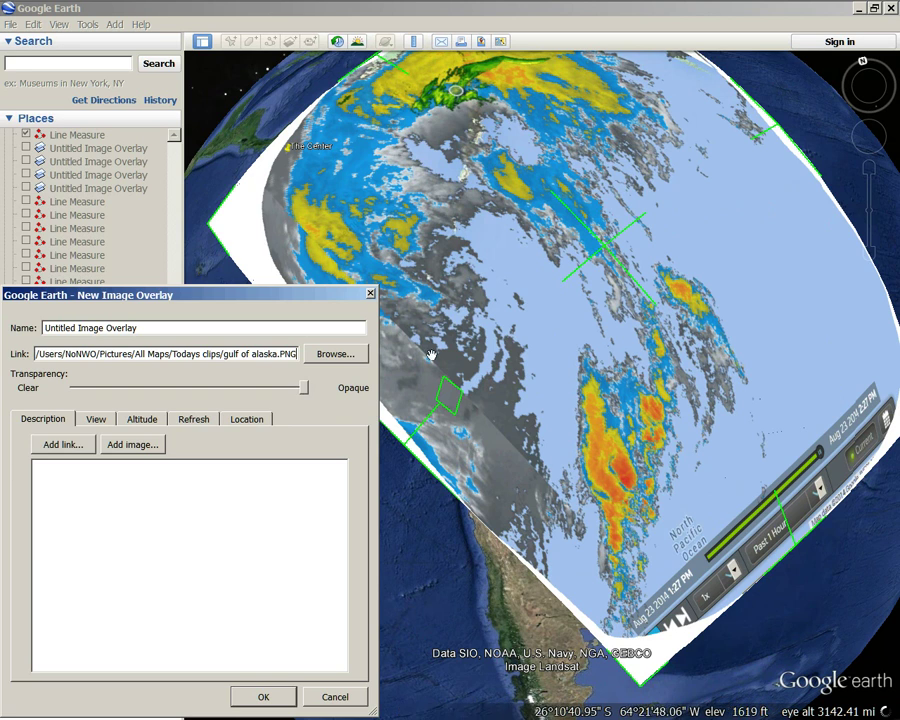
drag(294, 391, 74, 387)
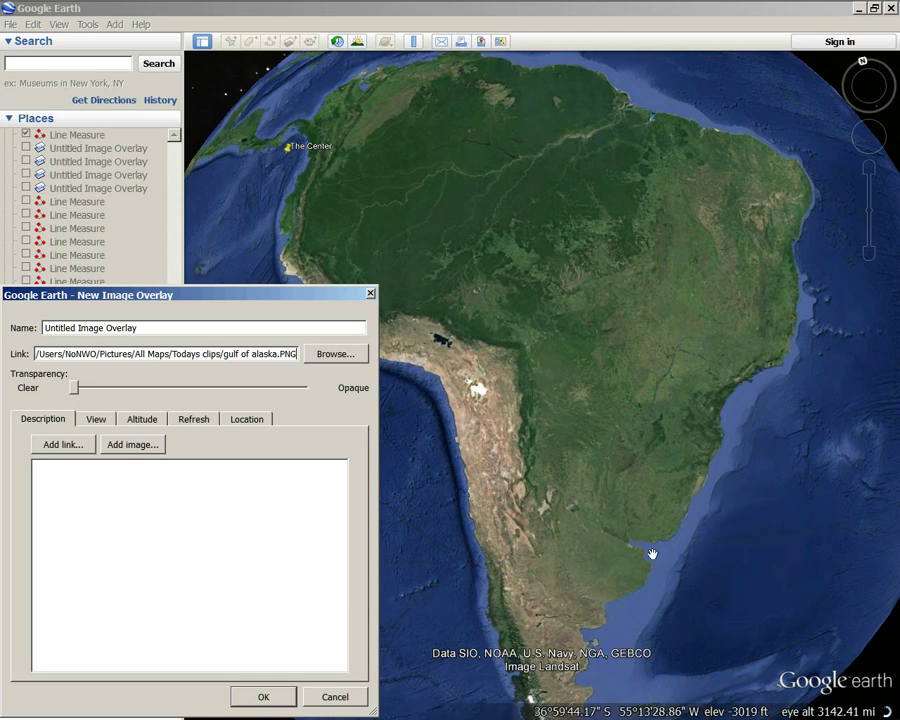
drag(78, 390, 310, 395)
scroll(598, 400, down, 3)
drag(608, 410, 600, 456)
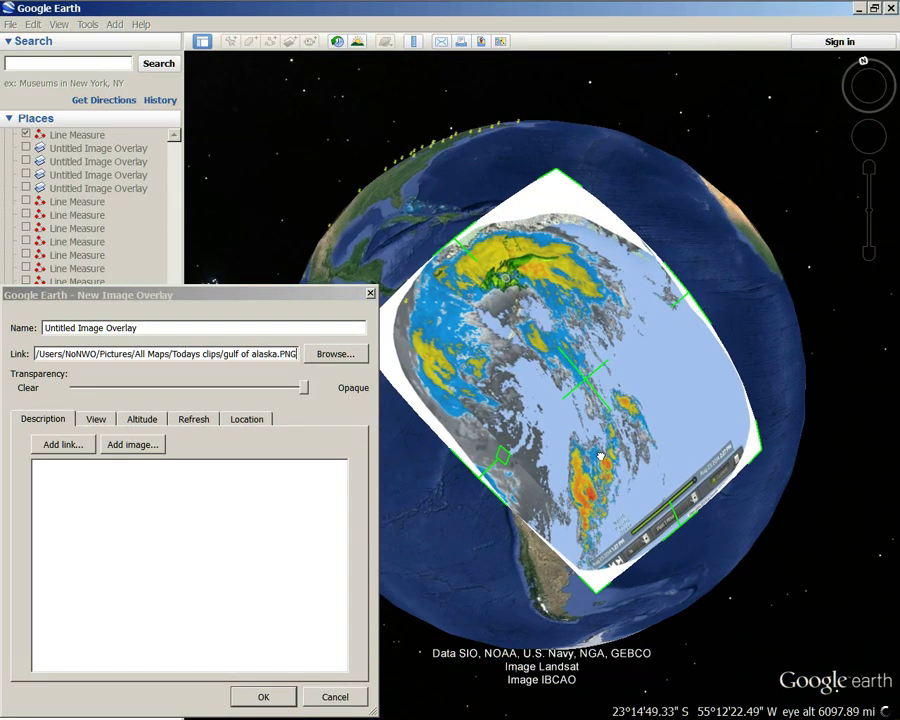
Step: Make the overlay half transparent, pull its northern edge down to South America's northern coast, and restore full opacity
drag(305, 392, 101, 404)
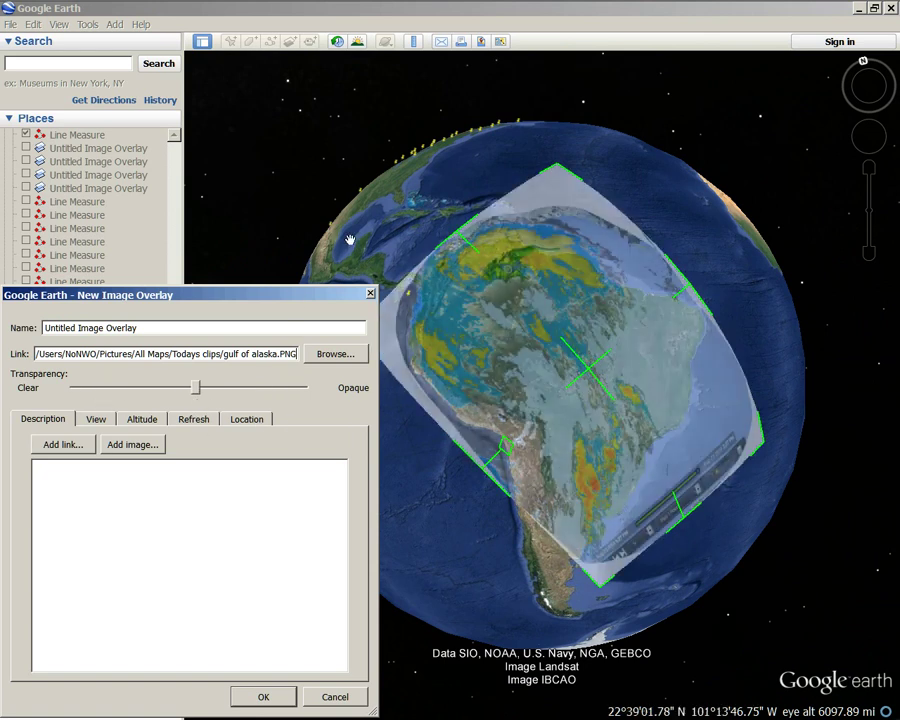
drag(455, 237, 483, 259)
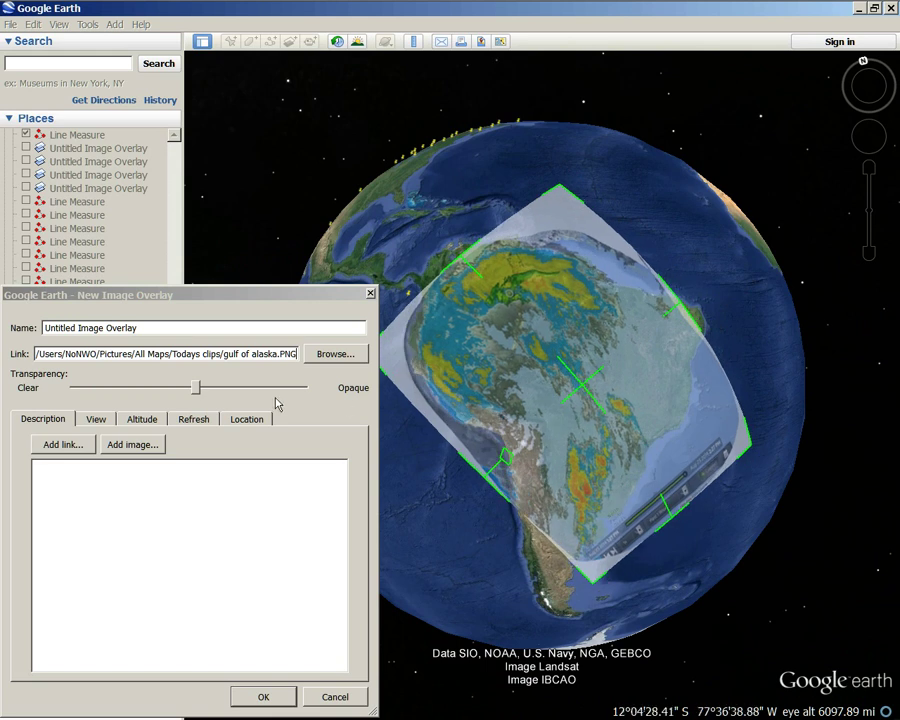
drag(200, 393, 390, 417)
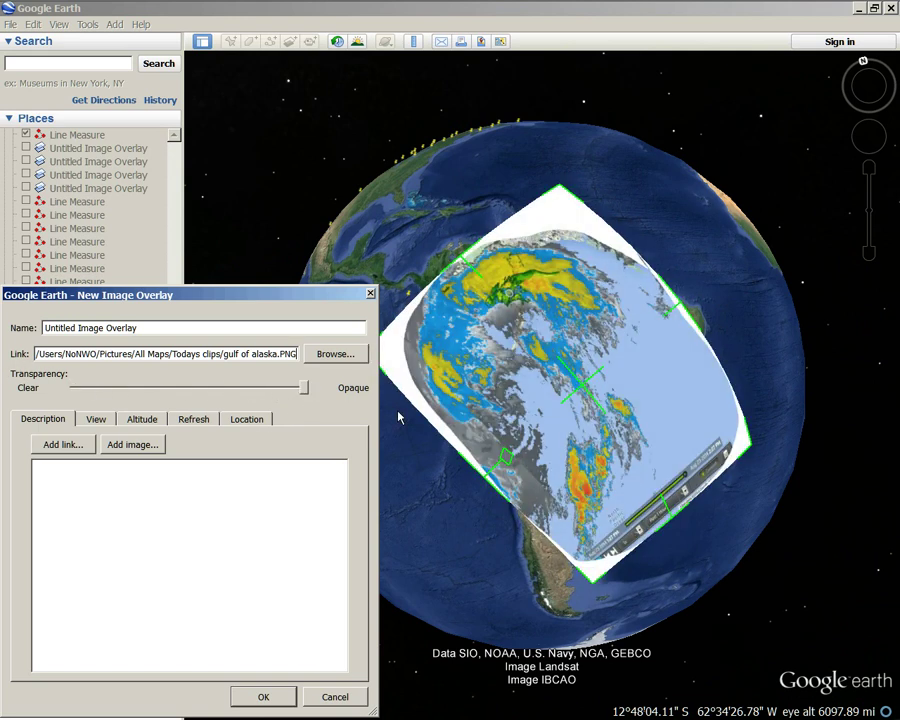
Step: Examine the Gulf of Alaska and North Pacific in relation to the storm overlay placed over South America
drag(485, 338, 535, 262)
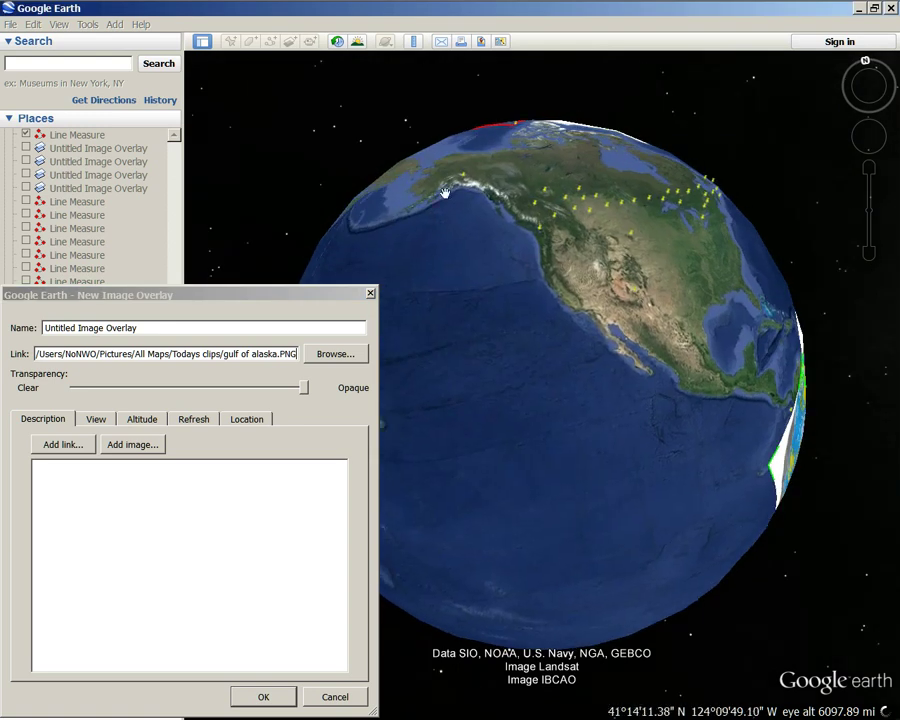
drag(671, 532, 630, 508)
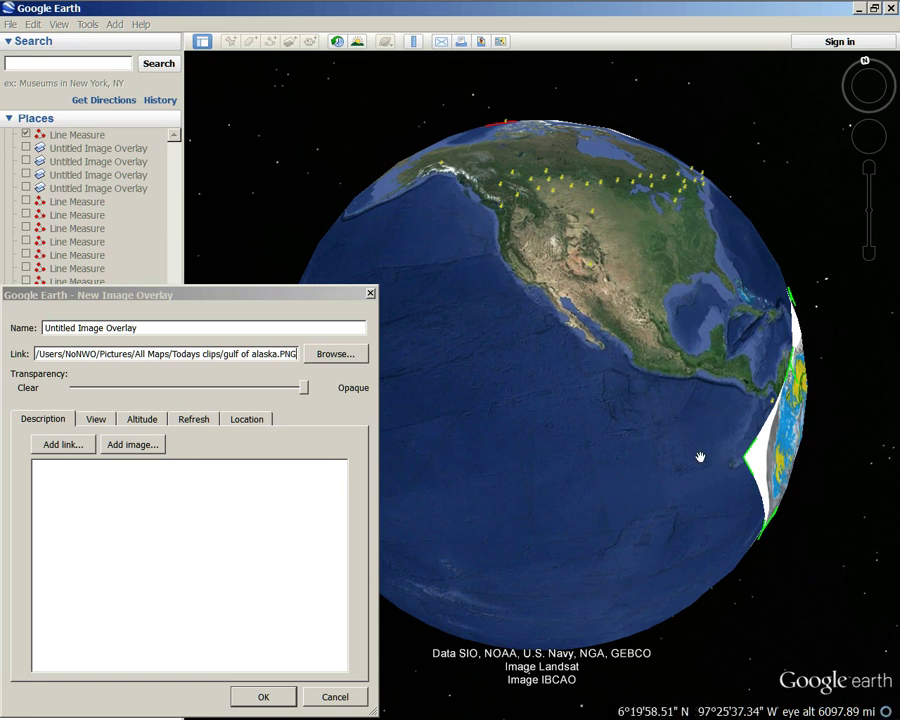
drag(700, 449, 566, 474)
drag(648, 434, 516, 498)
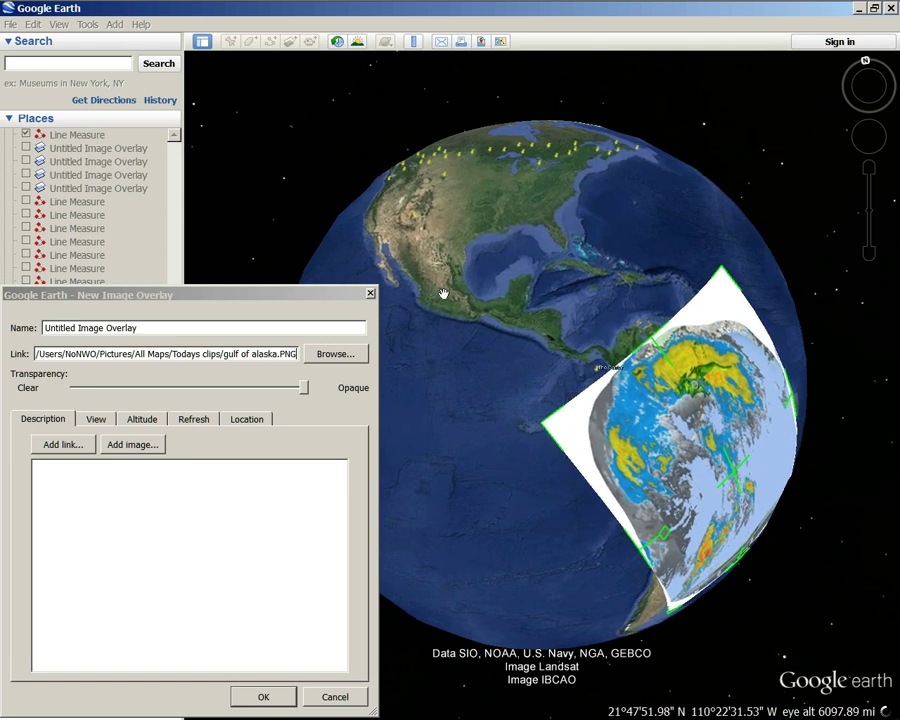
drag(482, 427, 432, 424)
drag(704, 452, 716, 398)
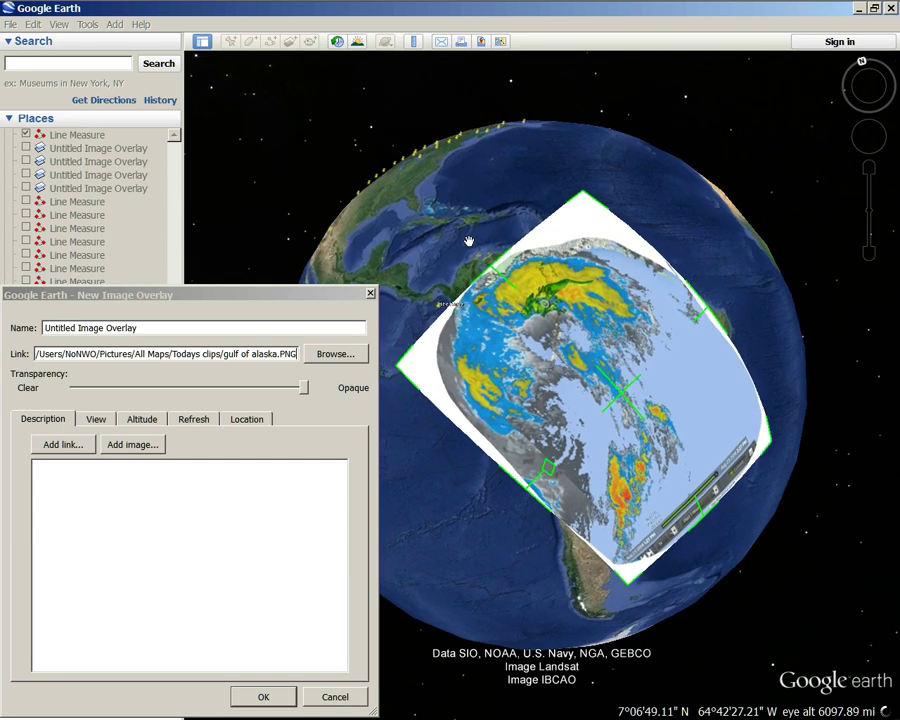
drag(374, 205, 585, 358)
drag(472, 385, 610, 480)
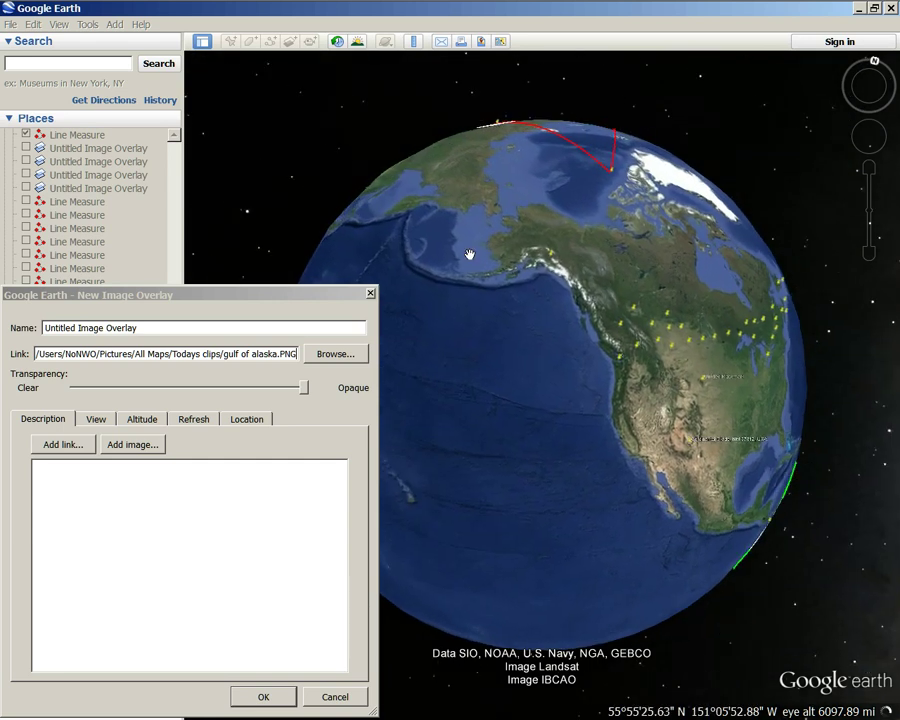
drag(500, 270, 568, 413)
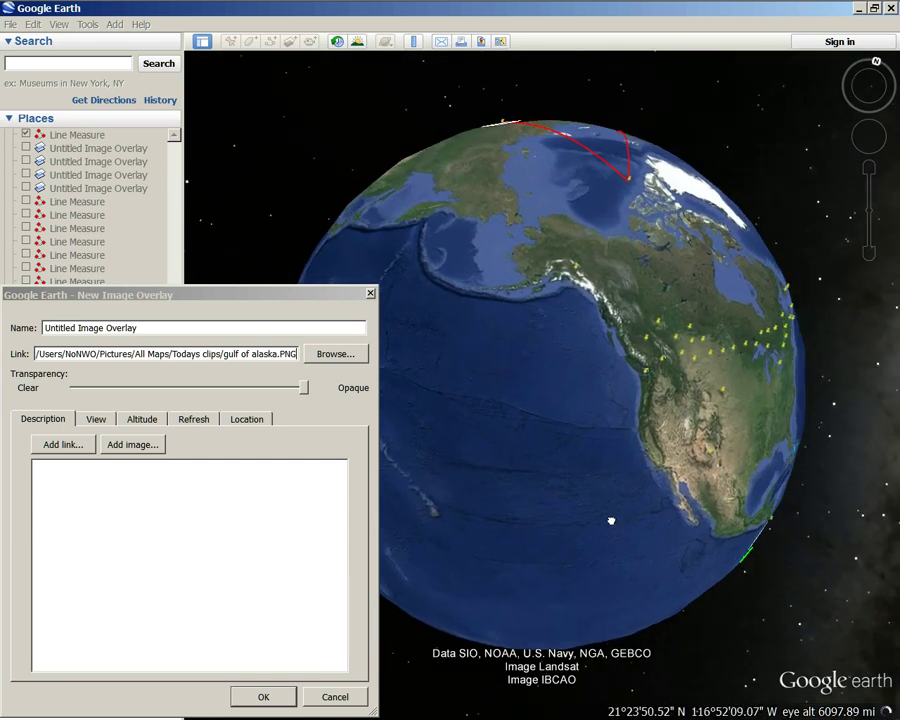
drag(667, 543, 470, 345)
drag(614, 482, 416, 270)
drag(653, 514, 596, 473)
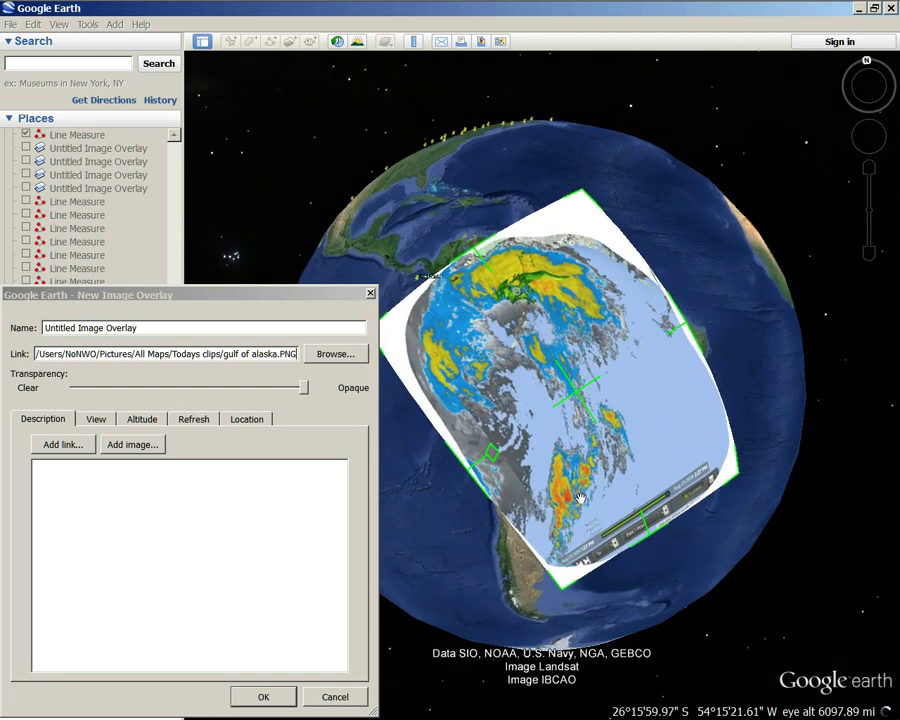
Step: Return to the overlay over South America and accept the new image overlay at full opacity
drag(764, 464, 780, 383)
drag(471, 394, 392, 504)
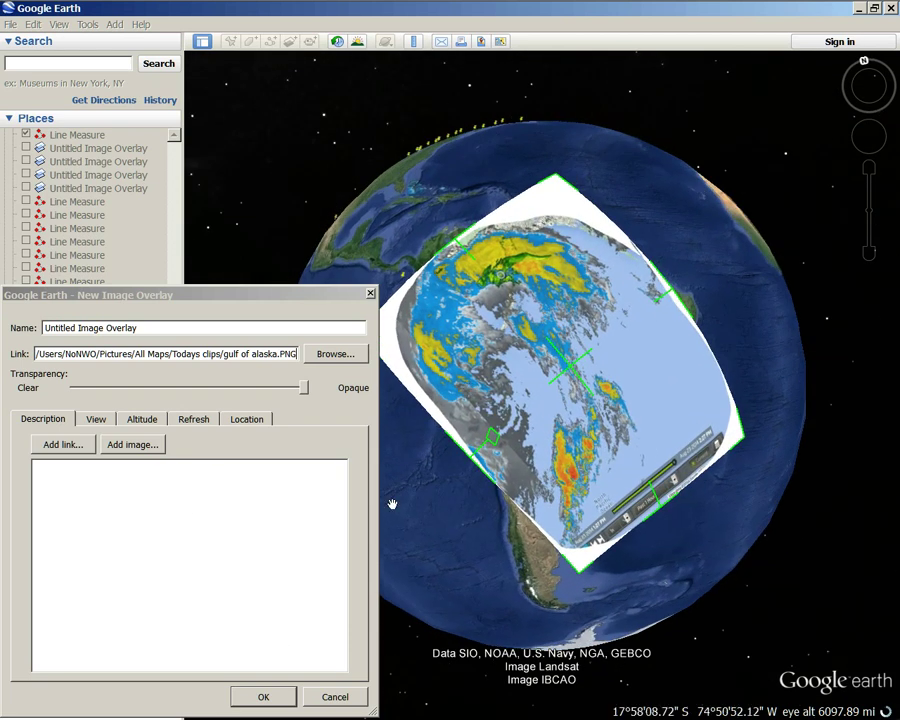
click(262, 697)
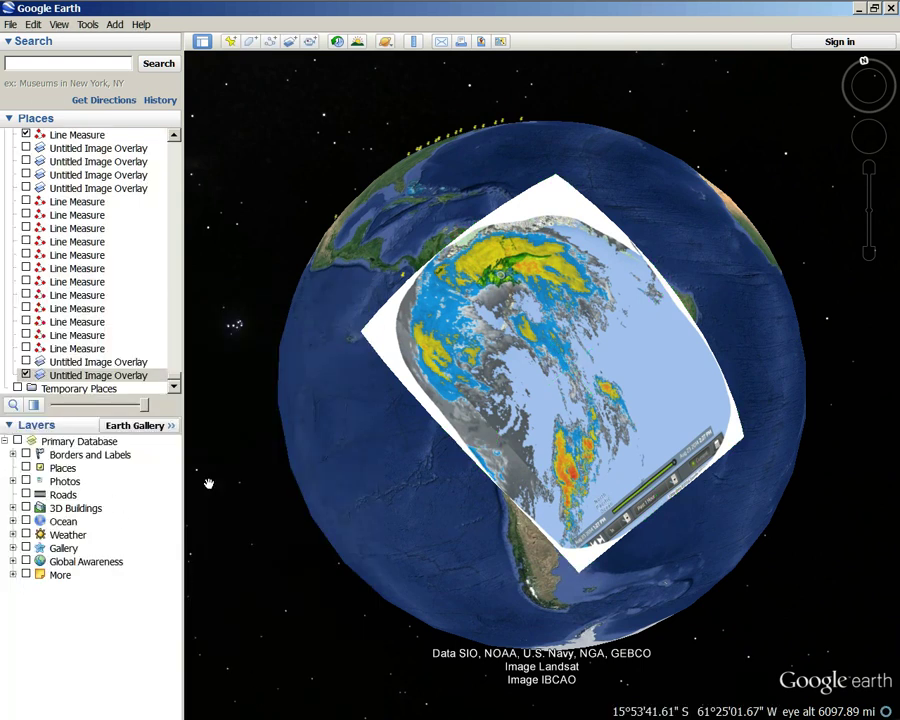
Step: Hide the storm overlay over South America and bring Australia and the western Pacific into view
click(25, 374)
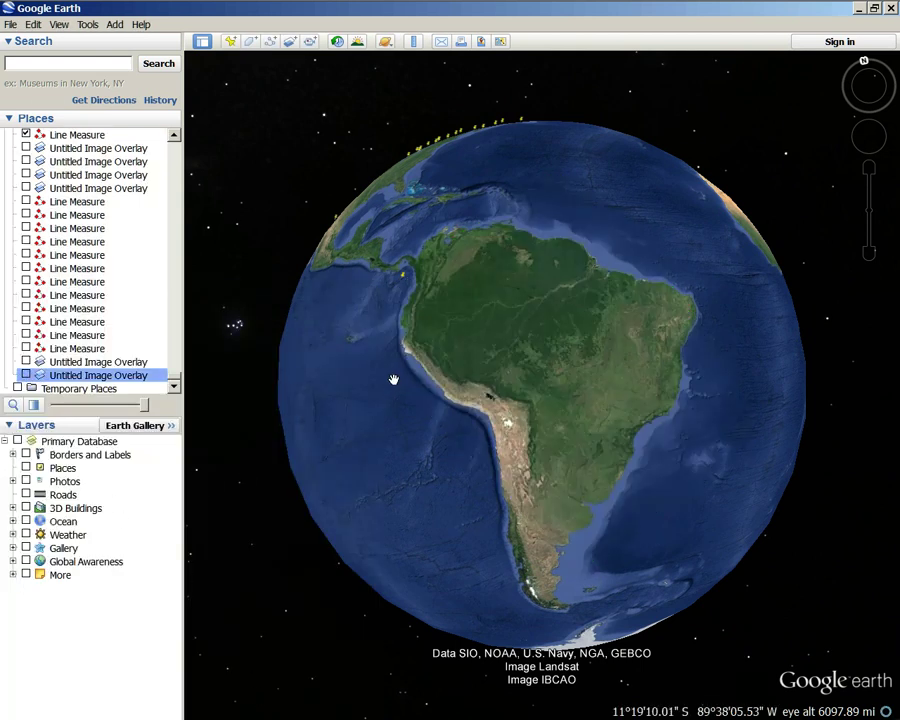
scroll(390, 386, down, 3)
drag(374, 392, 635, 408)
drag(488, 410, 544, 306)
drag(616, 474, 602, 494)
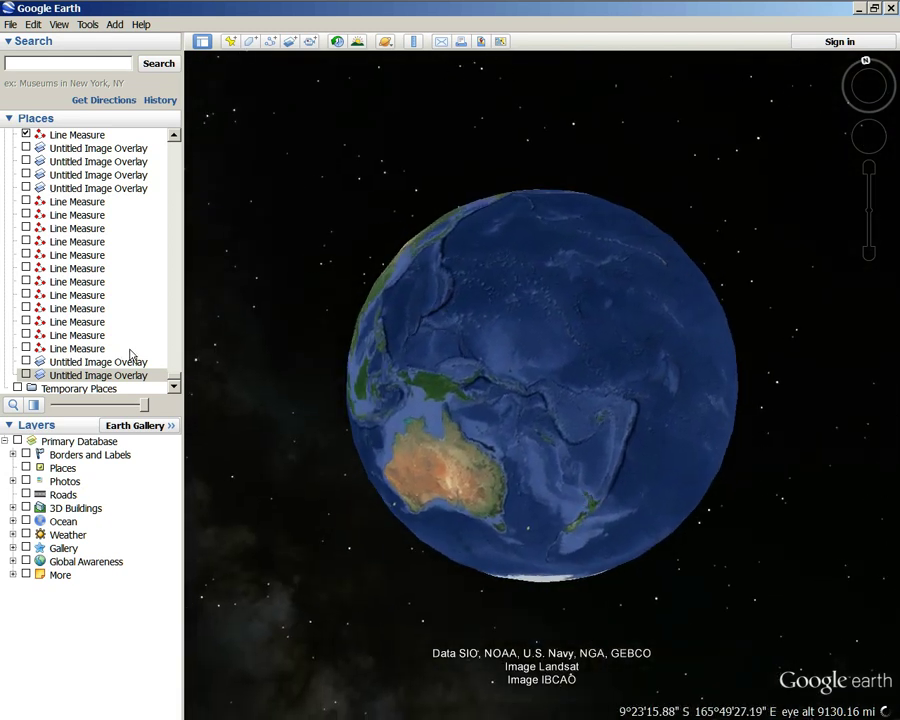
Step: Find the "copernicus" moon overlay among the saved places and show it on the globe
scroll(117, 342, up, 10)
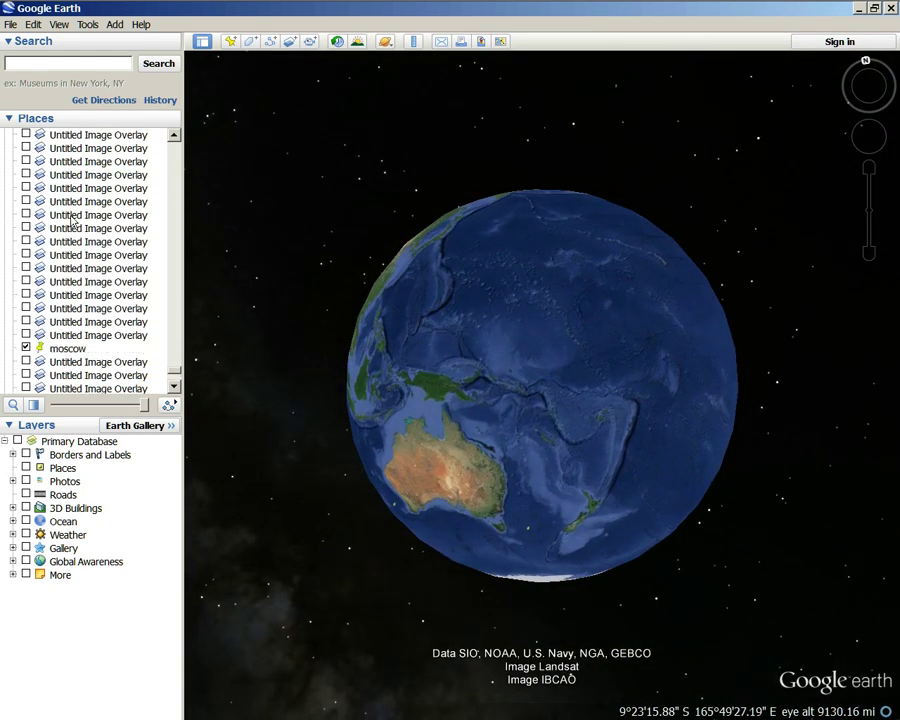
scroll(52, 255, up, 5)
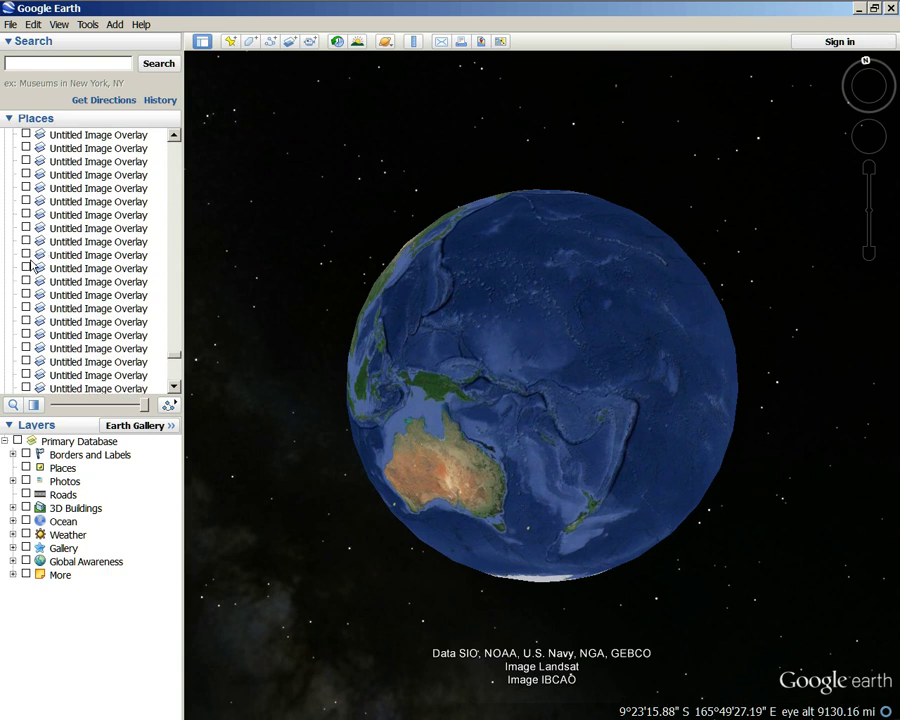
scroll(28, 262, up, 5)
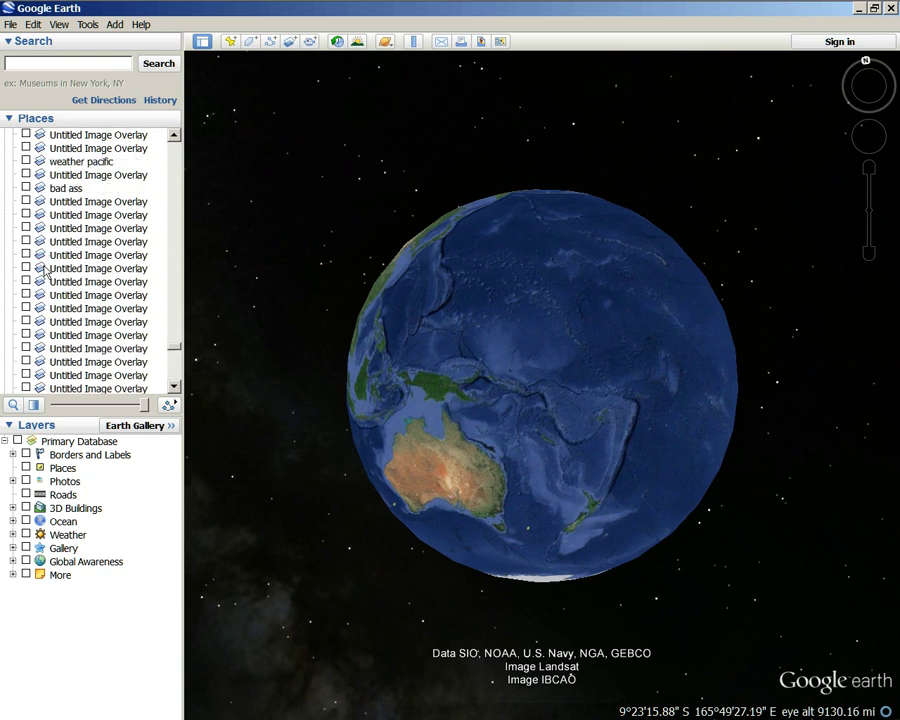
scroll(52, 275, up, 5)
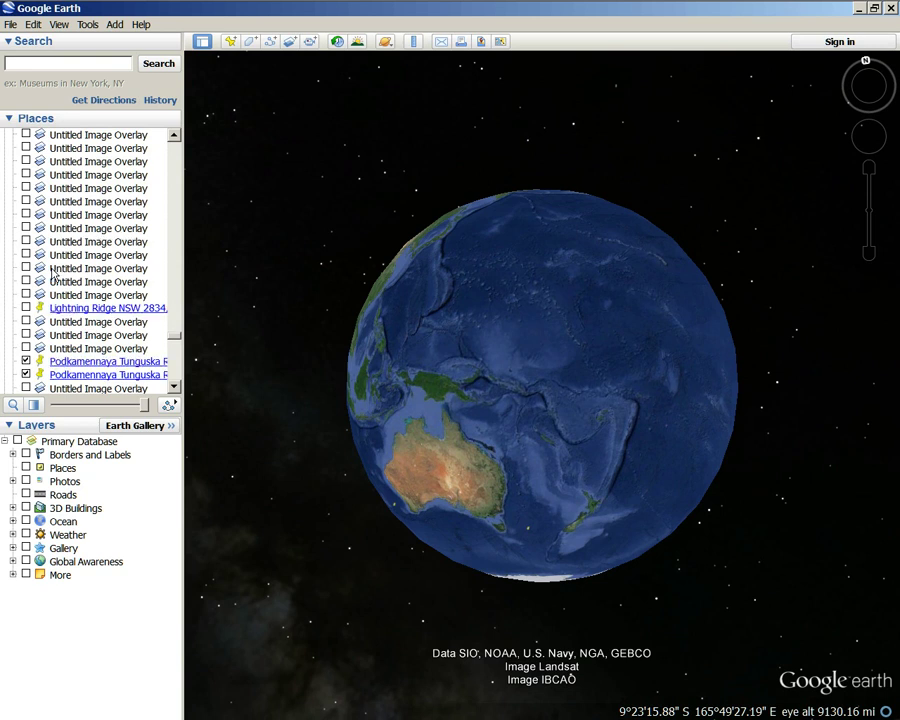
scroll(52, 275, up, 5)
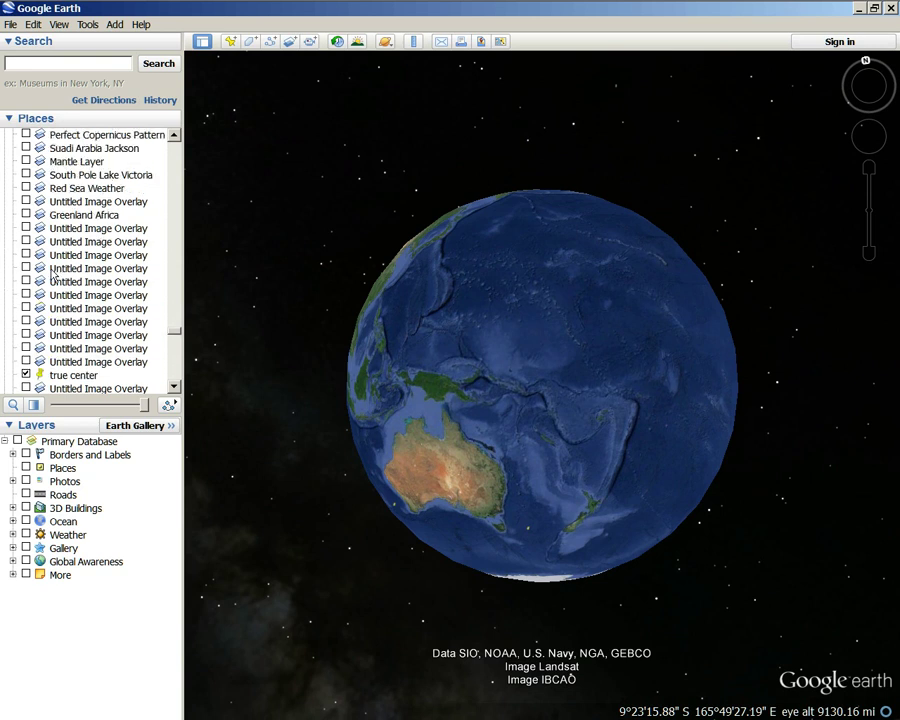
scroll(52, 275, up, 3)
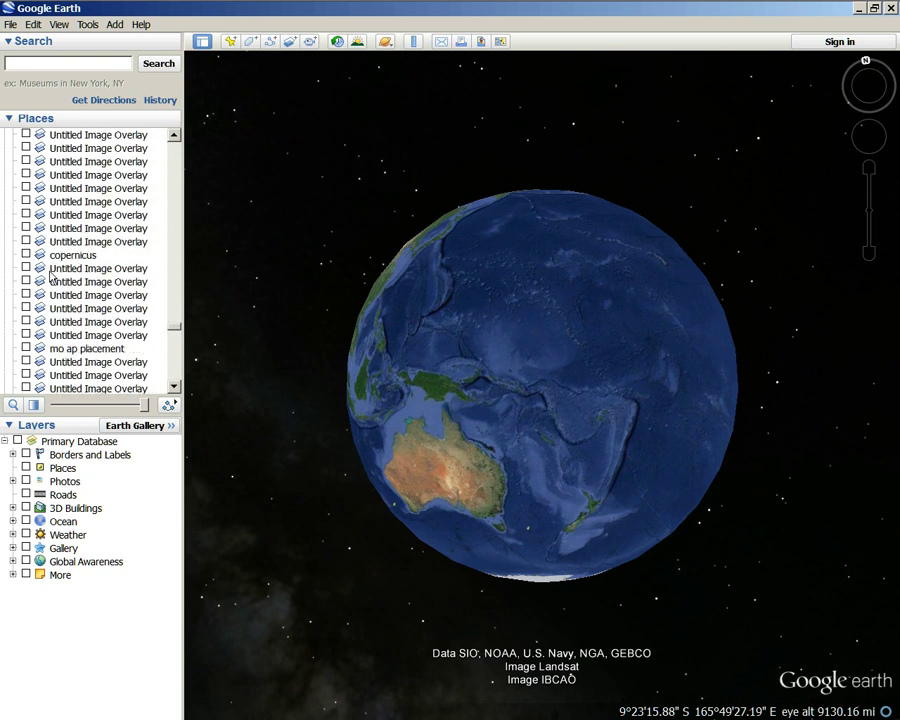
scroll(52, 275, up, 3)
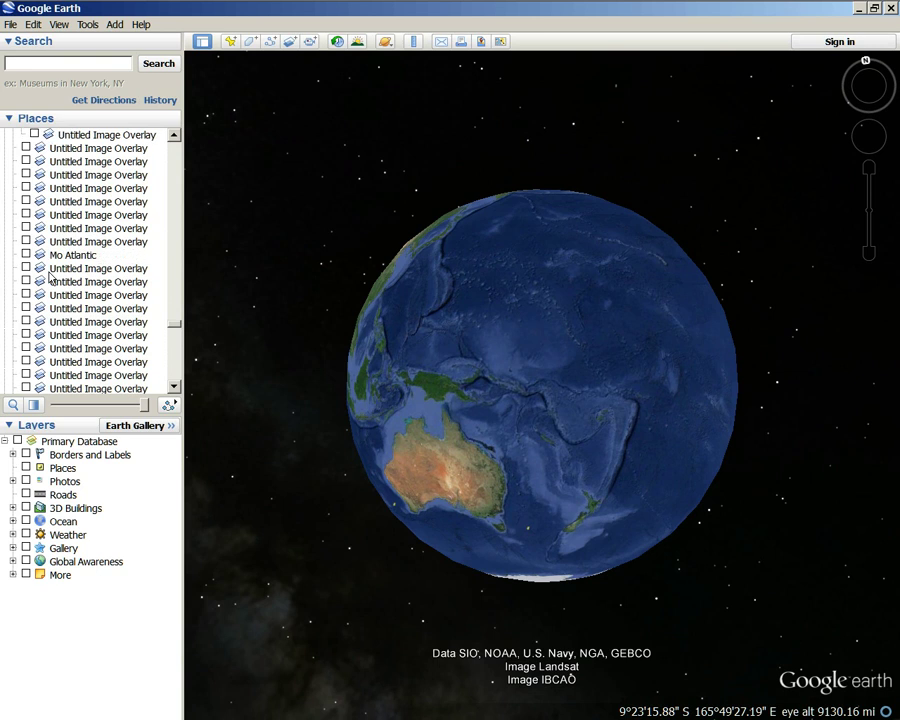
scroll(50, 277, up, 3)
scroll(50, 277, down, 3)
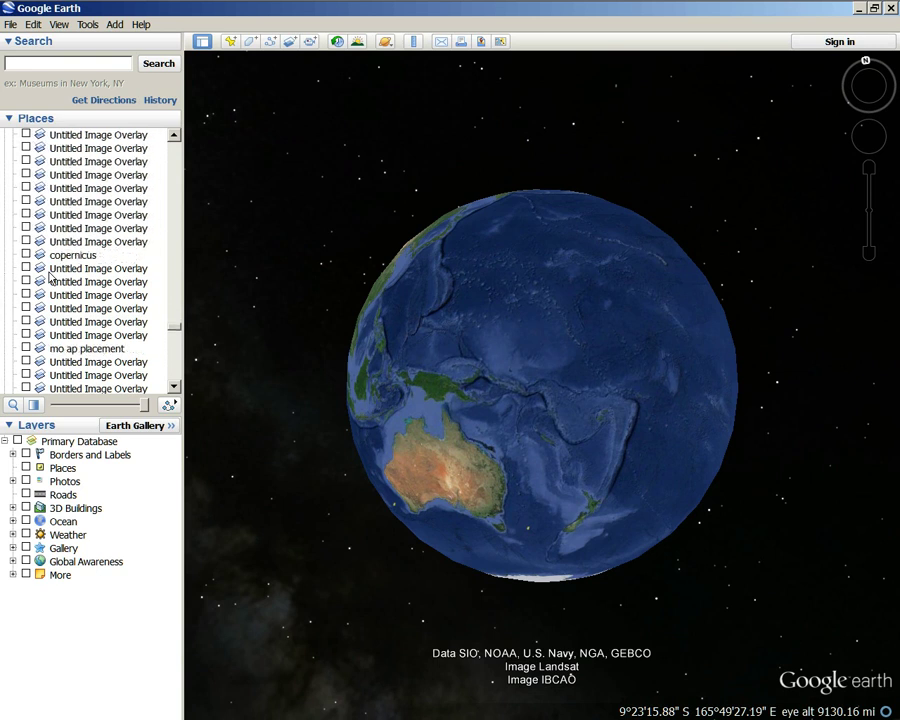
click(26, 256)
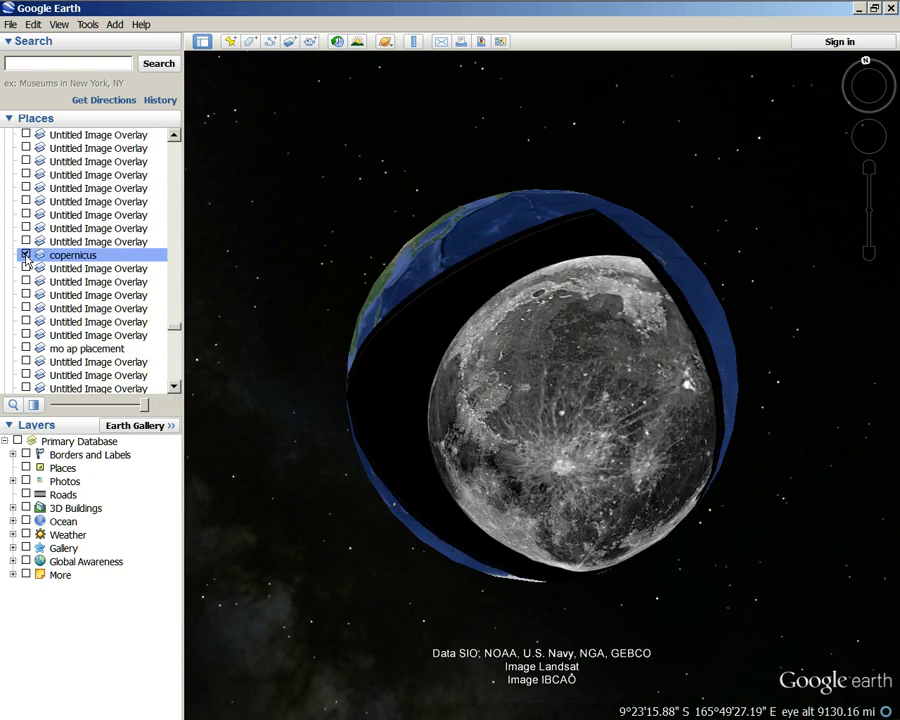
drag(561, 468, 536, 378)
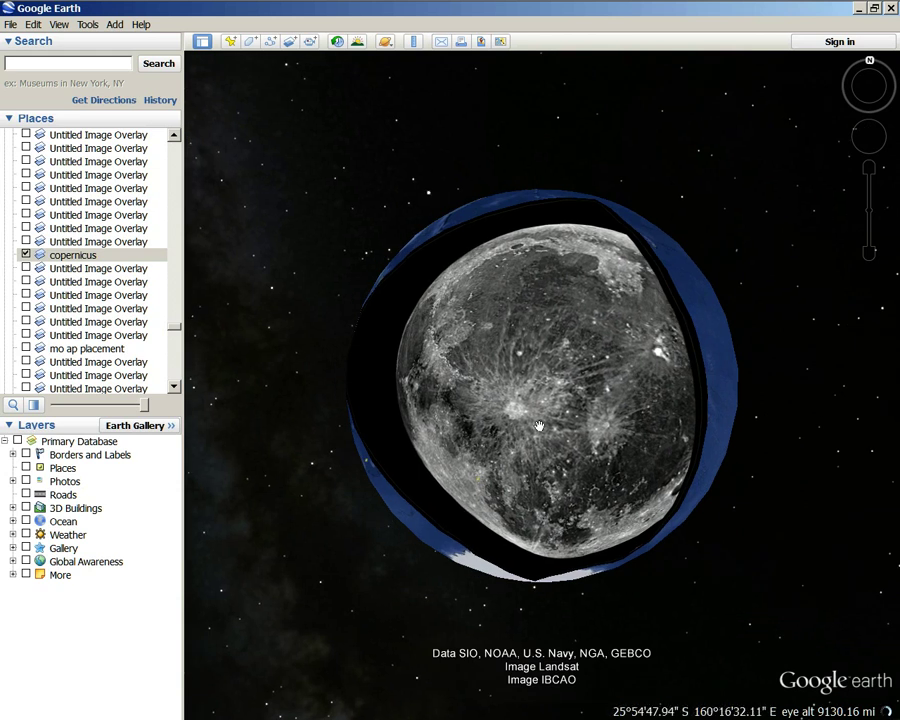
scroll(517, 388, up, 2)
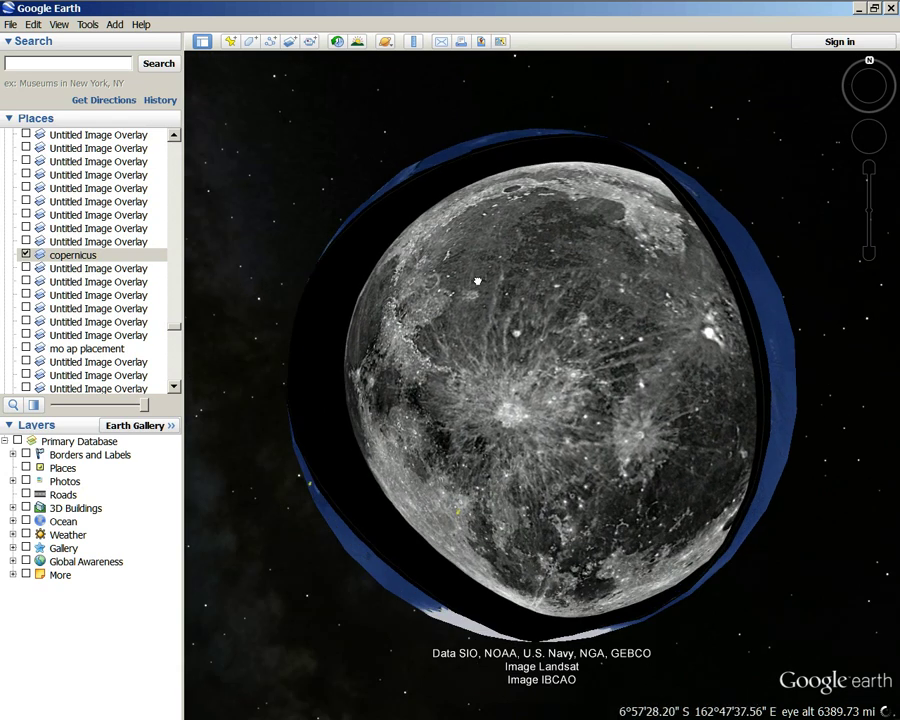
Step: Start a new image overlay using "gulf of alaska.PNG" from the Todays clips folder
click(289, 42)
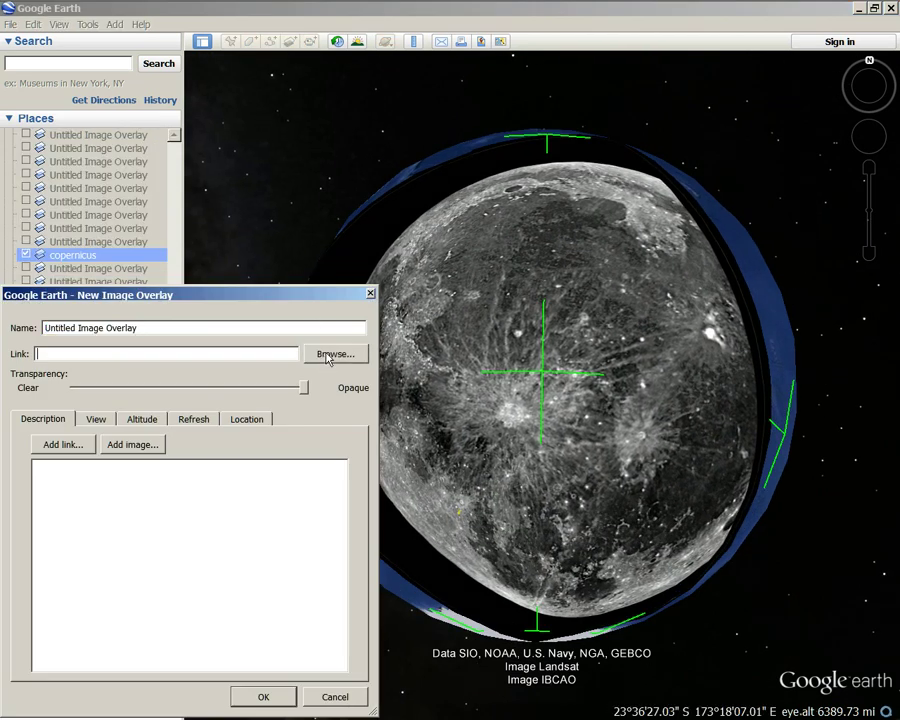
click(328, 354)
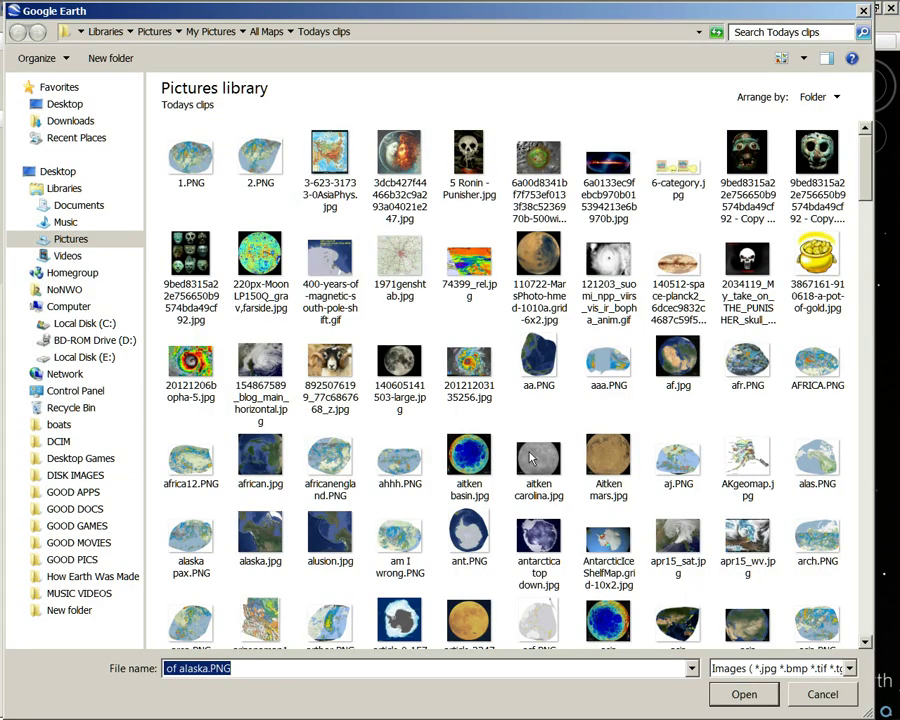
scroll(490, 500, down, 20)
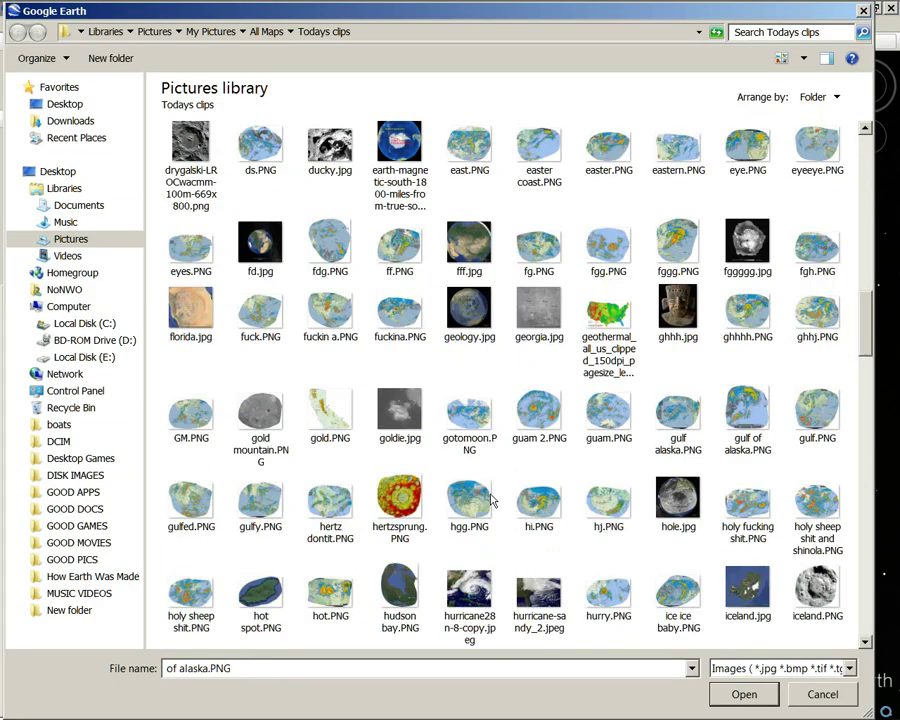
scroll(490, 497, up, 20)
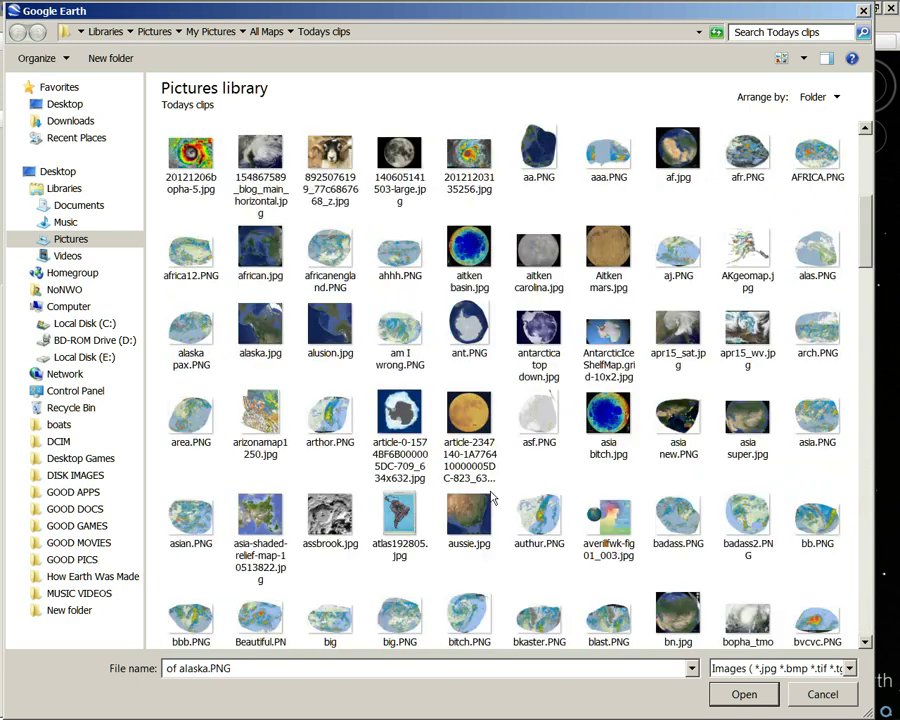
scroll(557, 545, down, 15)
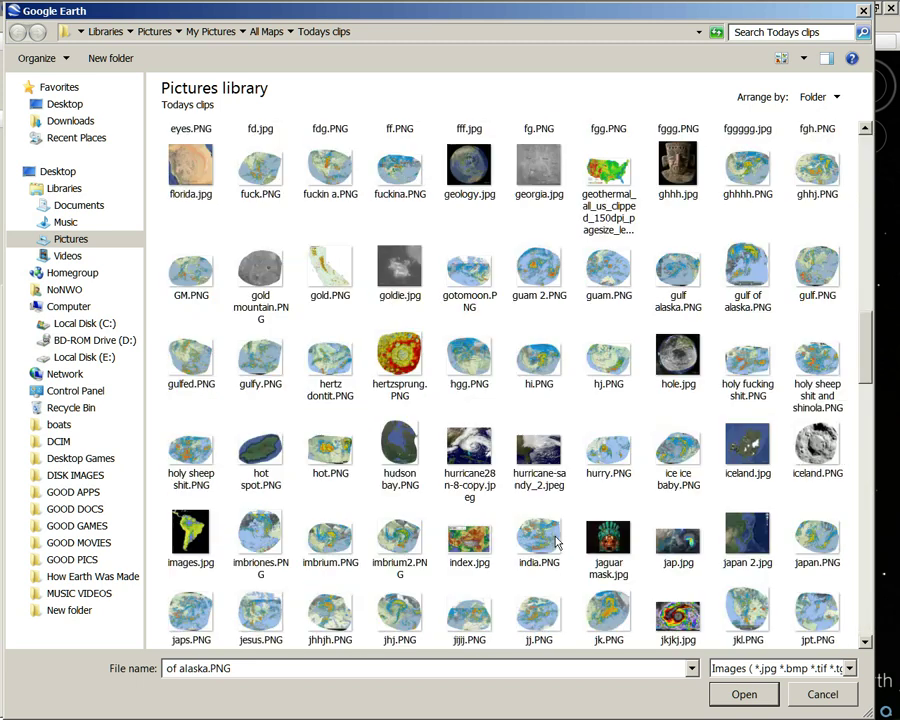
scroll(565, 328, up, 3)
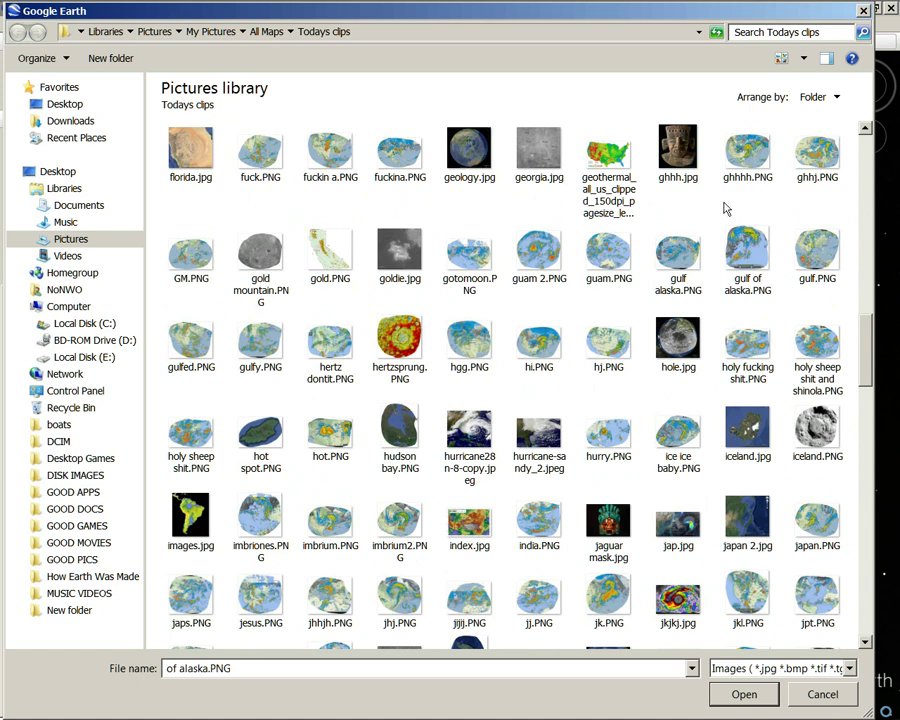
click(757, 262)
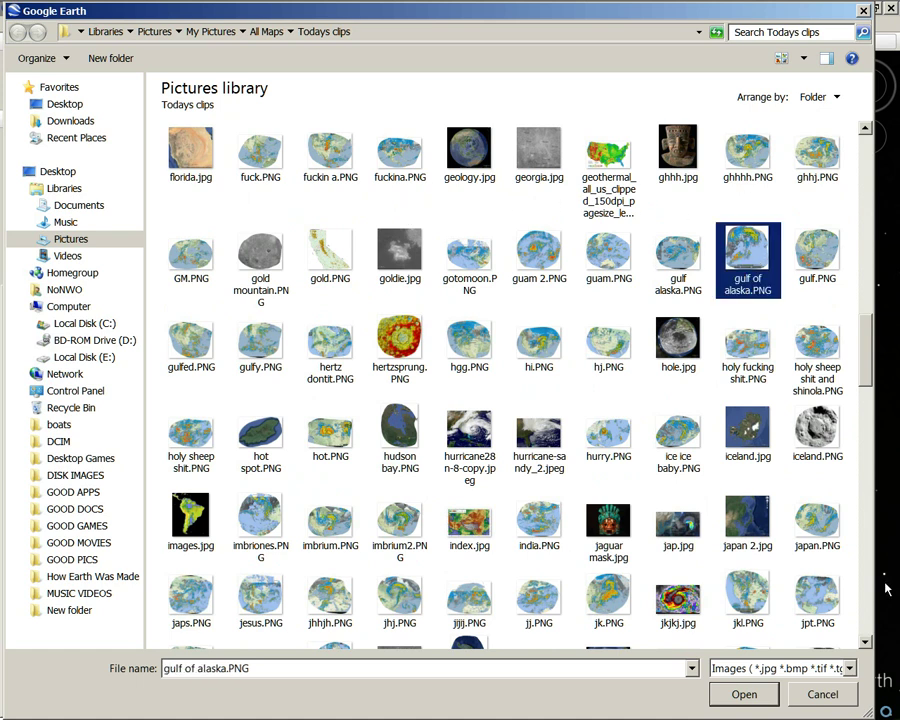
click(744, 694)
Step: Shrink the storm overlay from all sides until it lies within the moon image
scroll(566, 258, down, 3)
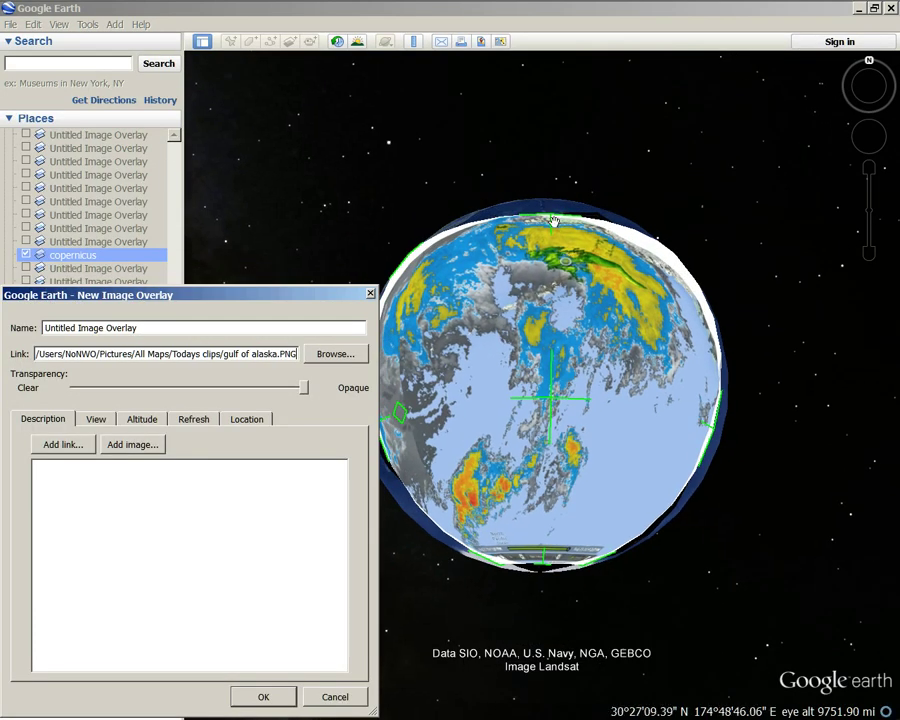
drag(552, 221, 684, 433)
drag(689, 493, 569, 480)
drag(483, 478, 553, 408)
drag(416, 422, 458, 410)
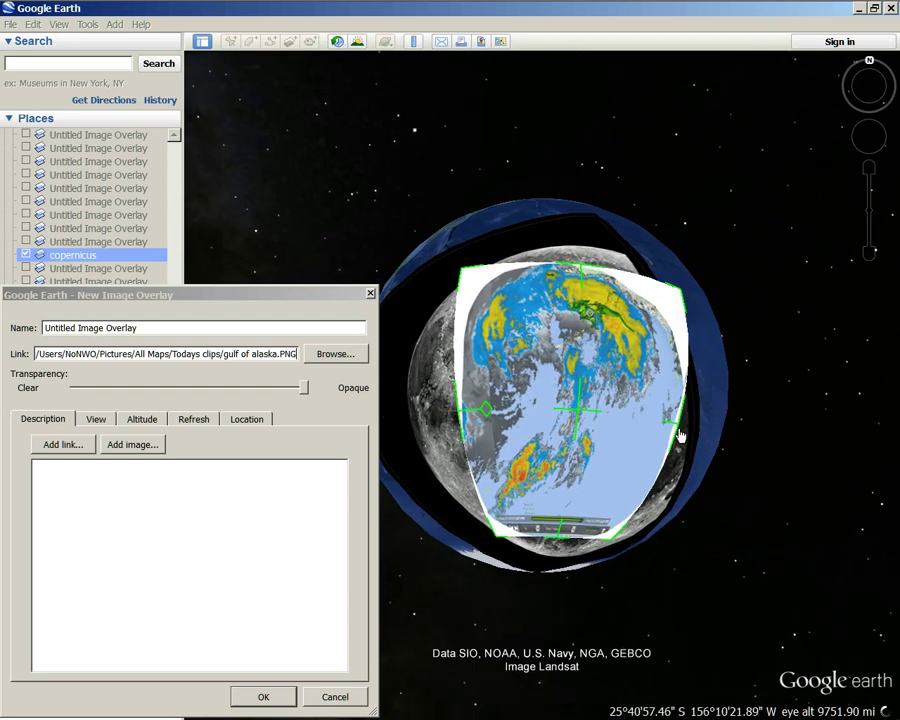
scroll(579, 482, up, 2)
drag(579, 482, 594, 480)
Step: Make the storm overlay more than half transparent and shift it west so it is centred near the bright Copernicus crater
drag(305, 387, 205, 387)
drag(573, 405, 520, 420)
drag(567, 484, 593, 453)
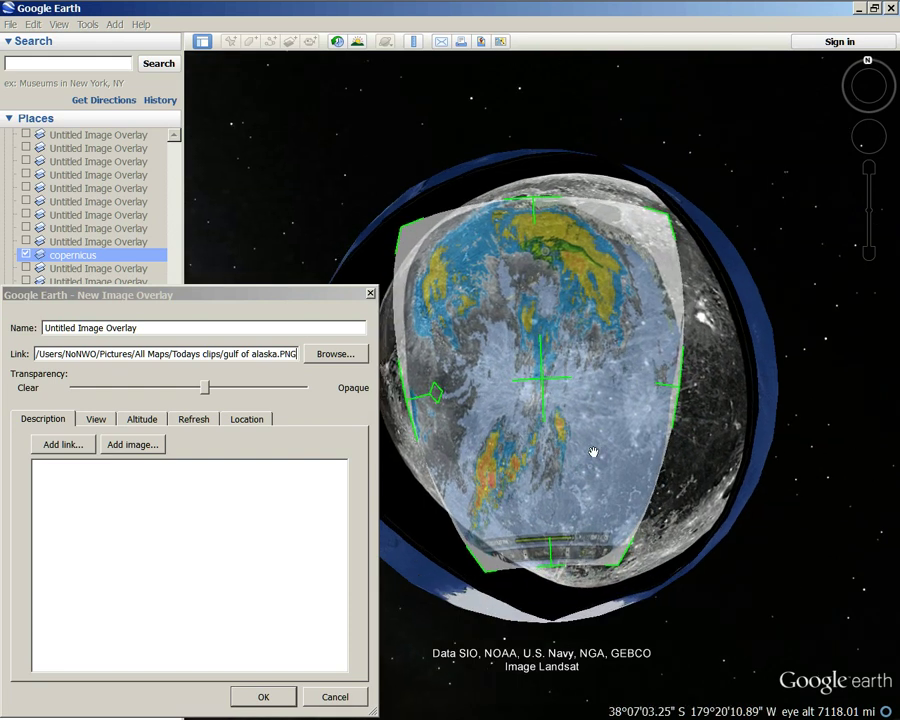
drag(201, 400, 165, 388)
click(432, 413)
mouse_move(558, 445)
mouse_down()
mouse_move(578, 436)
mouse_move(564, 438)
mouse_move(688, 456)
mouse_move(542, 442)
mouse_move(558, 436)
mouse_up()
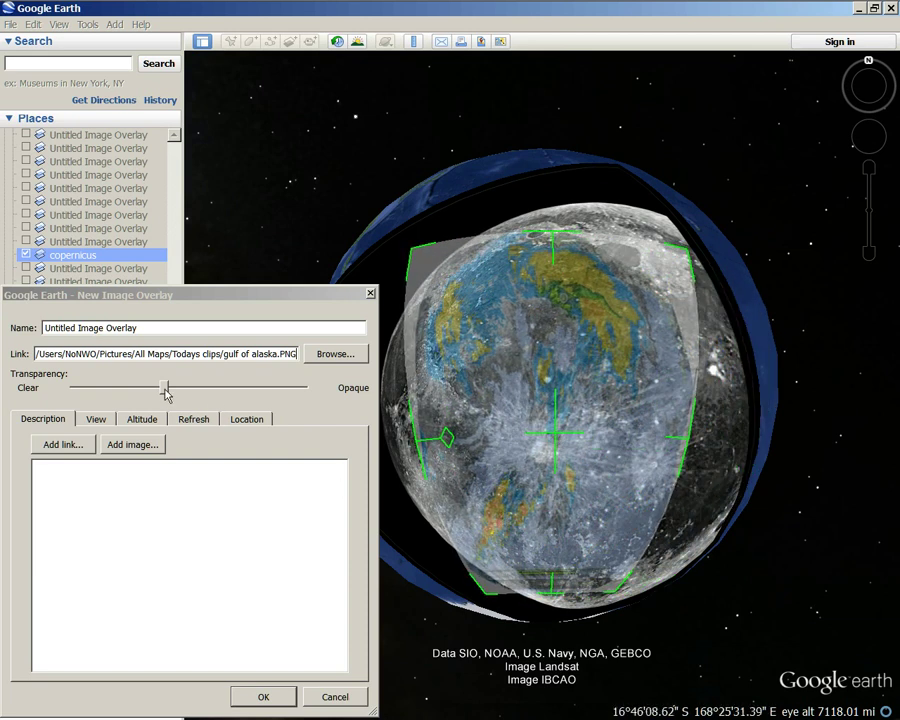
Step: Restore the overlay's full opacity and pull its southern and eastern edges inward over the moon
drag(163, 388, 304, 388)
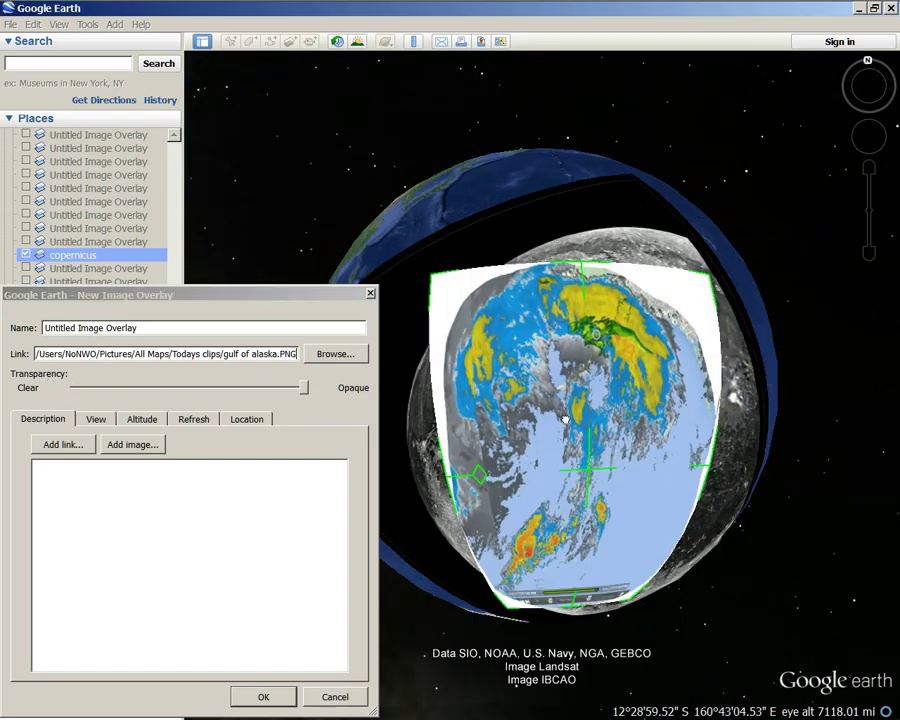
scroll(513, 387, up, 3)
drag(304, 394, 442, 518)
click(491, 581)
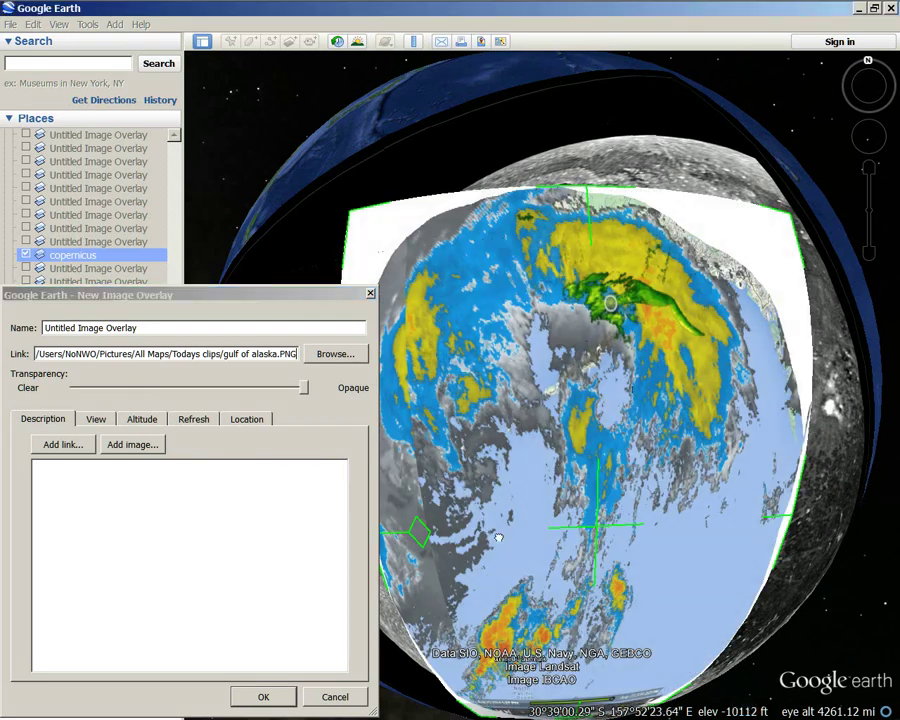
drag(491, 581, 500, 489)
drag(582, 697, 586, 590)
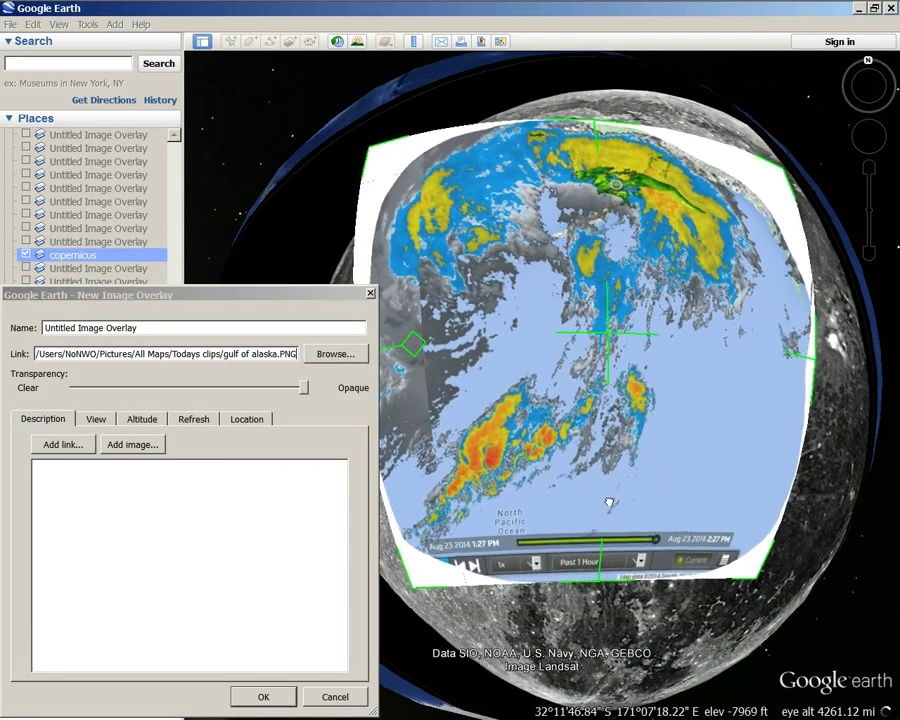
drag(820, 368, 738, 356)
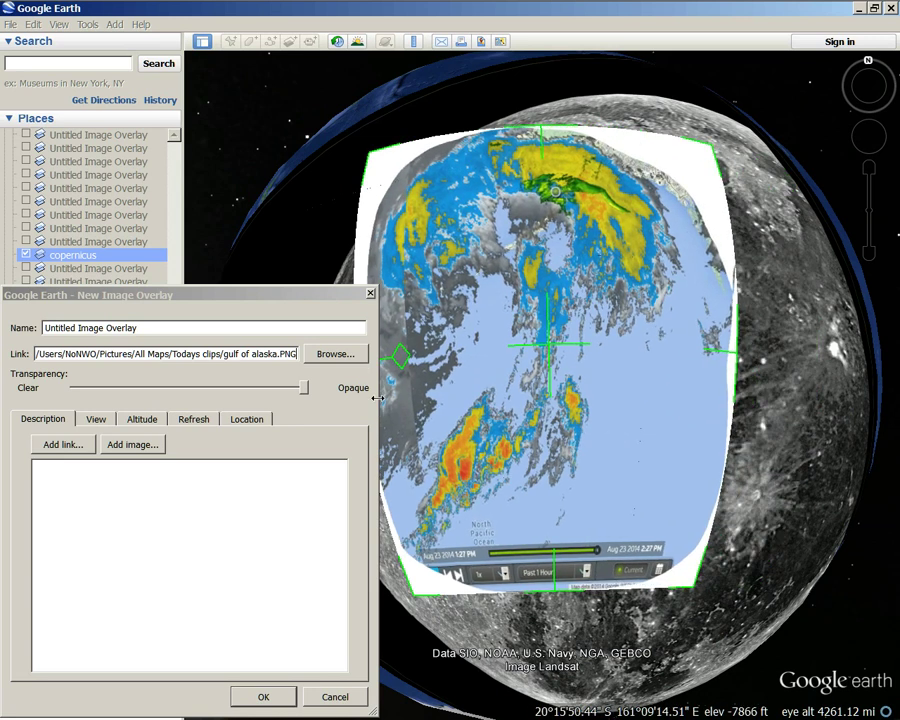
Step: Fade the storm overlay slightly, nudge it east and rotate it counterclockwise over the moon image
drag(304, 388, 260, 392)
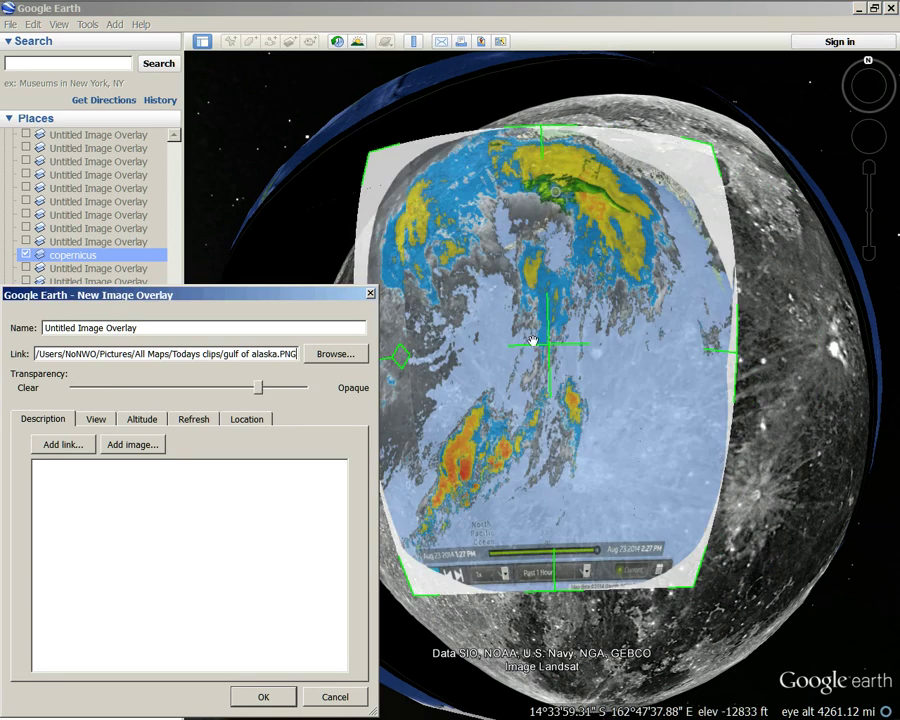
mouse_move(559, 347)
mouse_down()
mouse_move(582, 365)
mouse_move(569, 363)
mouse_move(569, 350)
mouse_up()
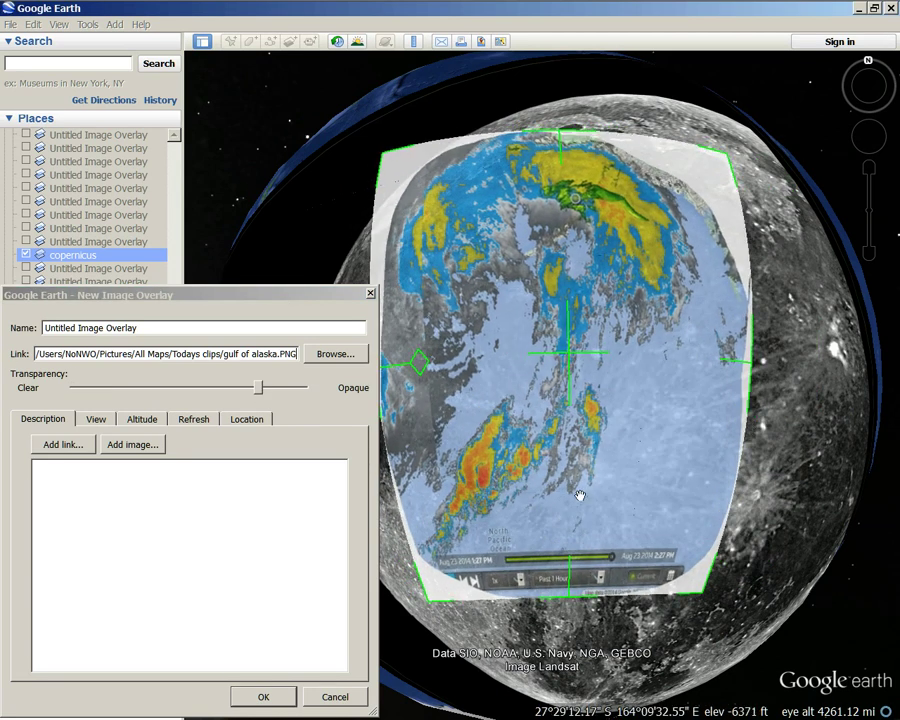
scroll(564, 483, up, 1)
scroll(563, 483, up, 2)
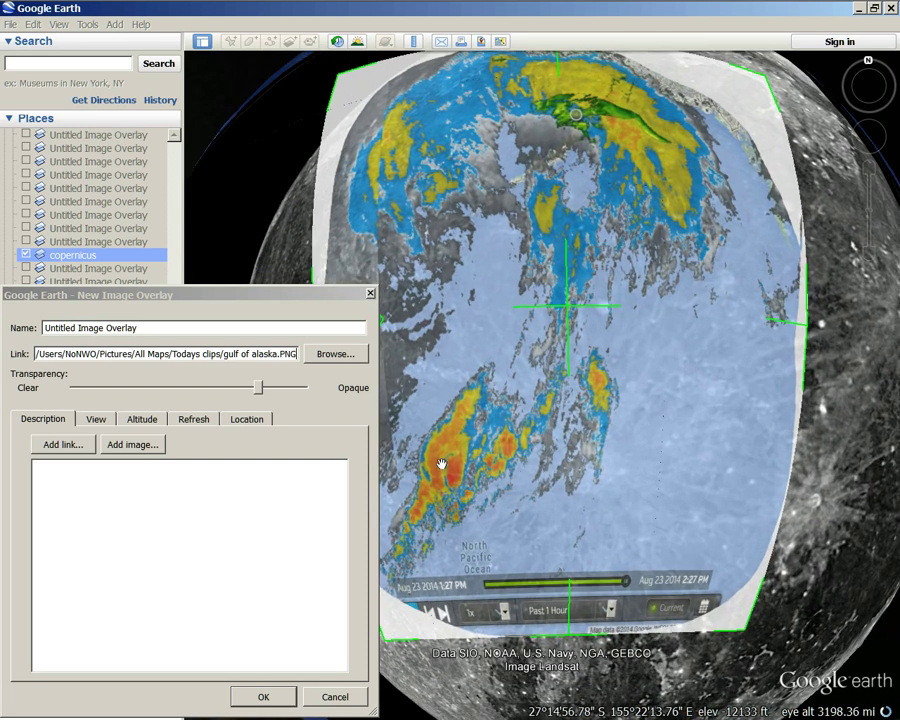
drag(463, 386, 565, 403)
drag(455, 339, 481, 409)
Step: Make the rotated overlay about half transparent and reposition it to compare the storm with the moon's craters and rays
drag(260, 395, 186, 390)
drag(664, 328, 716, 352)
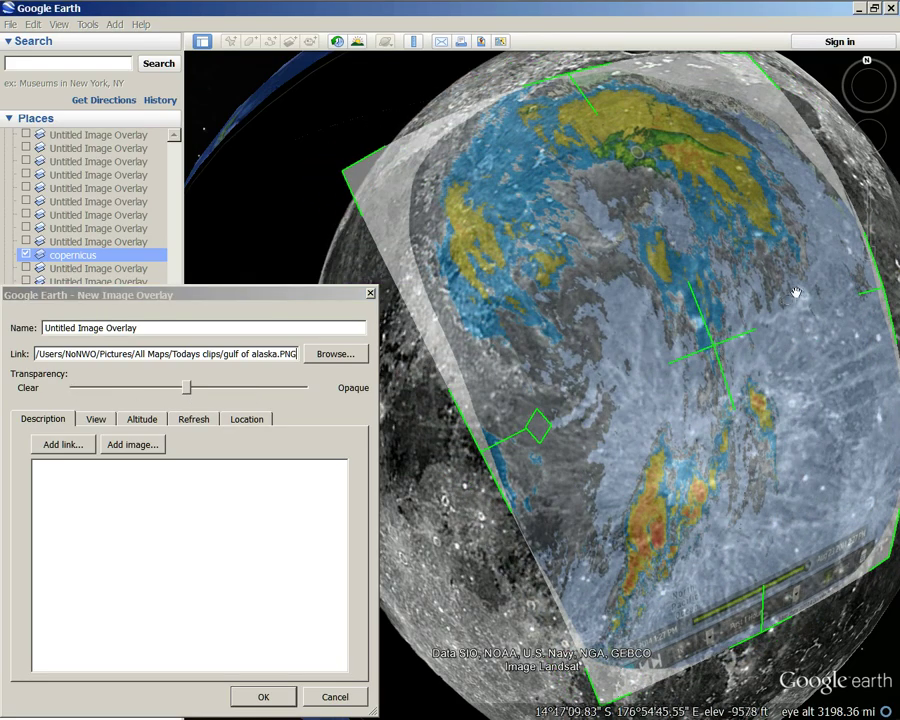
drag(786, 302, 679, 276)
drag(773, 508, 800, 350)
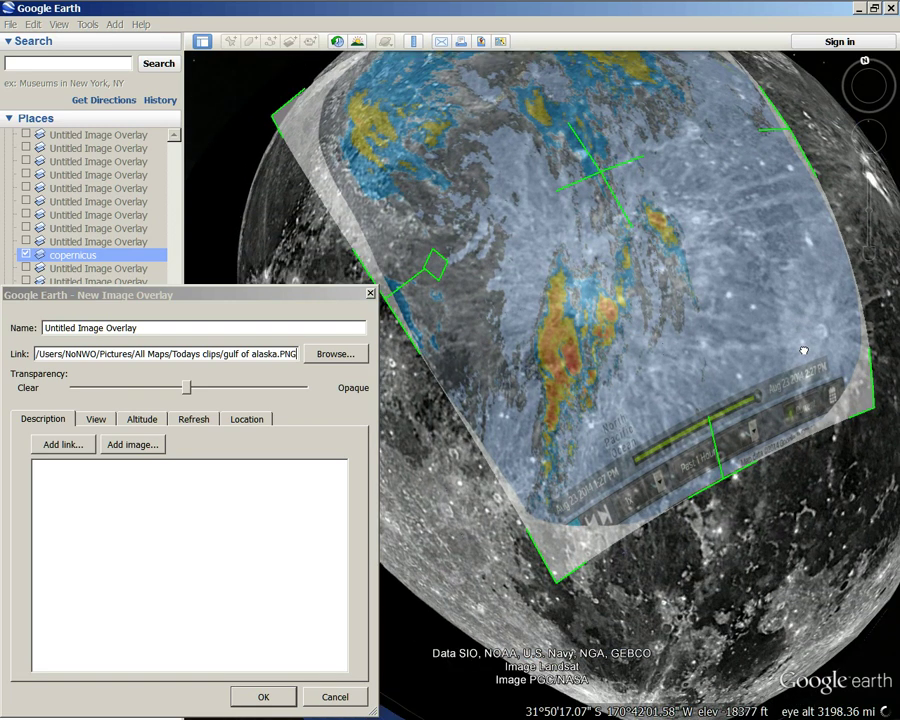
scroll(659, 418, down, 3)
drag(574, 384, 567, 446)
Step: Stretch the overlay's eastern edge outward toward the bright crater and return the overlay to full opacity
mouse_move(183, 395)
mouse_down()
mouse_move(340, 417)
mouse_move(10, 370)
mouse_move(104, 390)
mouse_move(189, 392)
mouse_up()
drag(707, 318, 707, 313)
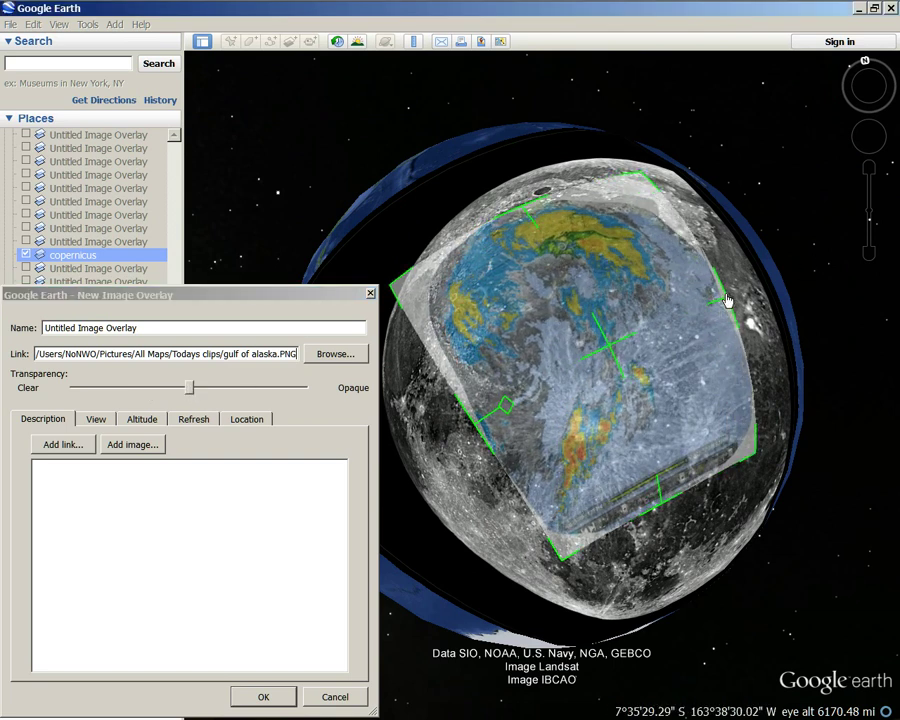
mouse_move(189, 388)
mouse_down()
mouse_move(12, 376)
mouse_move(281, 433)
mouse_move(176, 411)
mouse_move(184, 395)
mouse_up()
drag(722, 306, 743, 296)
drag(185, 397, 383, 421)
drag(221, 398, 506, 378)
scroll(506, 378, up, 2)
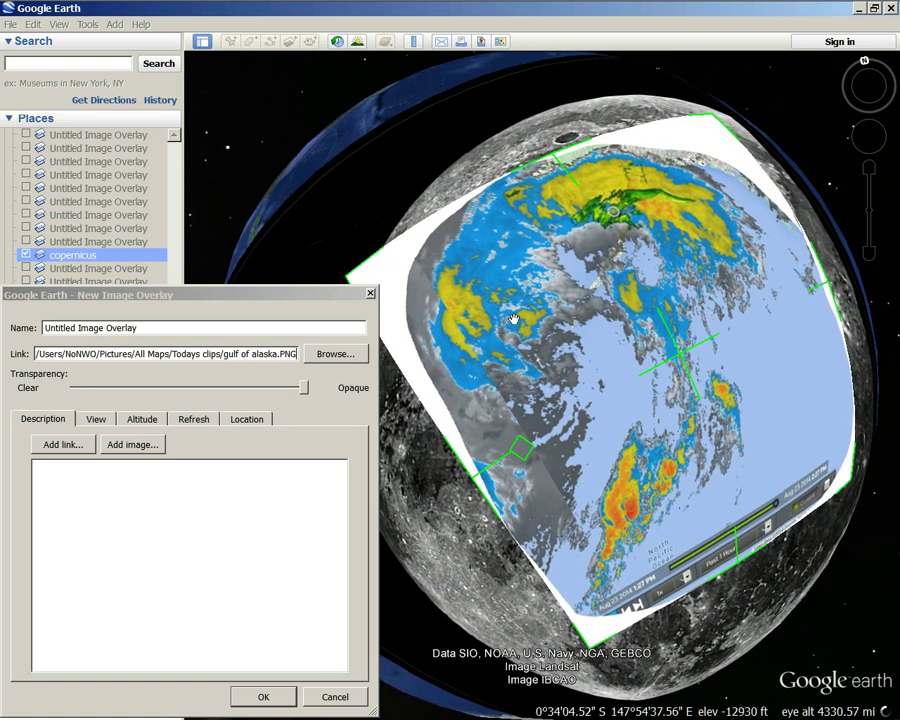
Step: Fade the storm overlay to fully clear to examine the moon surface beneath it, and return it to full opacity
scroll(440, 283, up, 2)
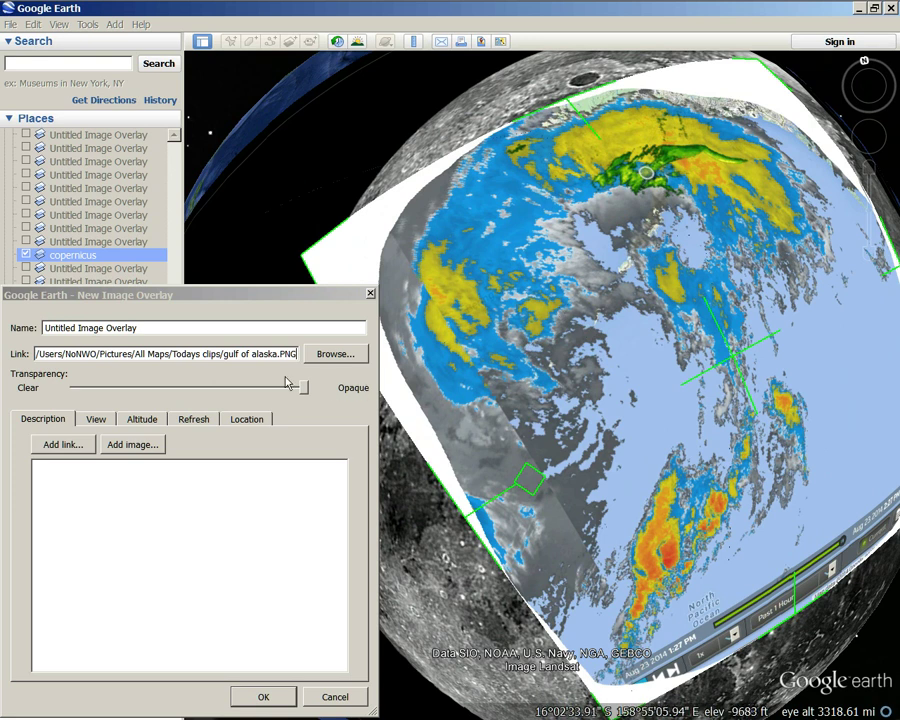
drag(305, 392, 74, 390)
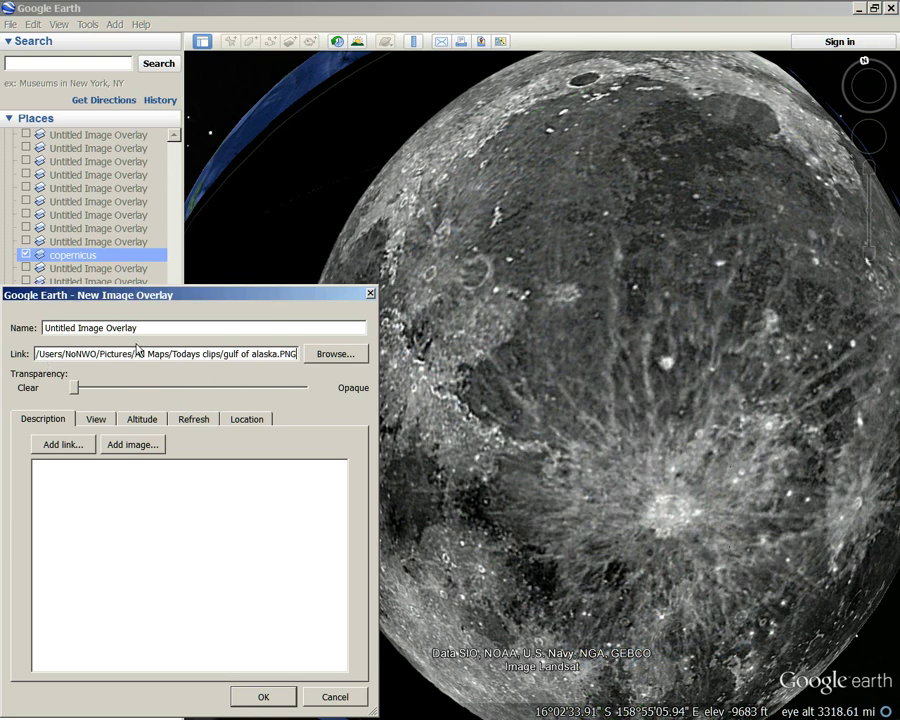
drag(423, 226, 545, 383)
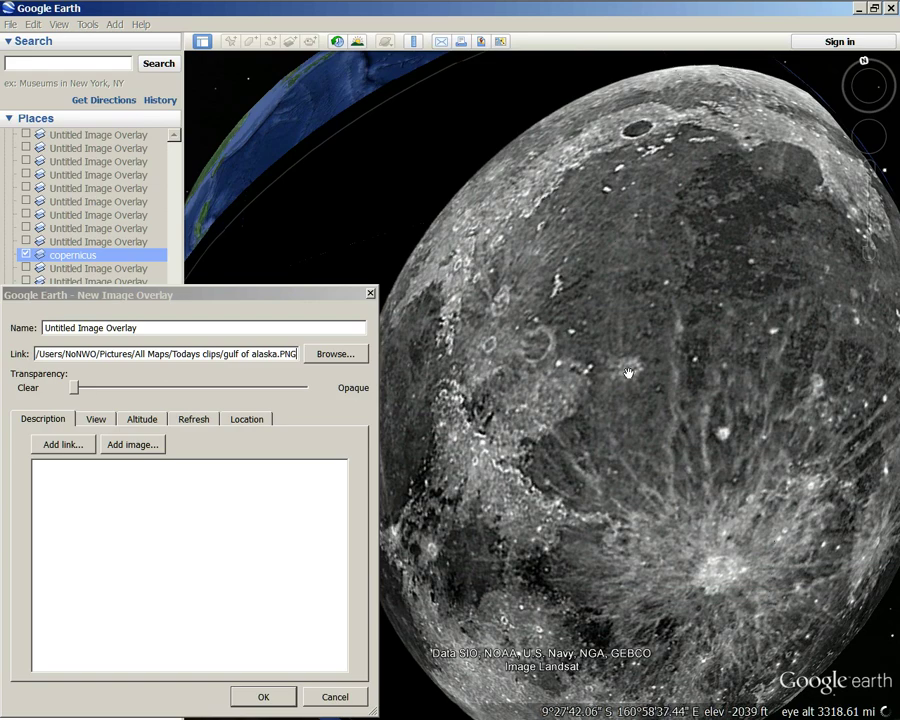
drag(74, 390, 305, 395)
scroll(676, 368, down, 2)
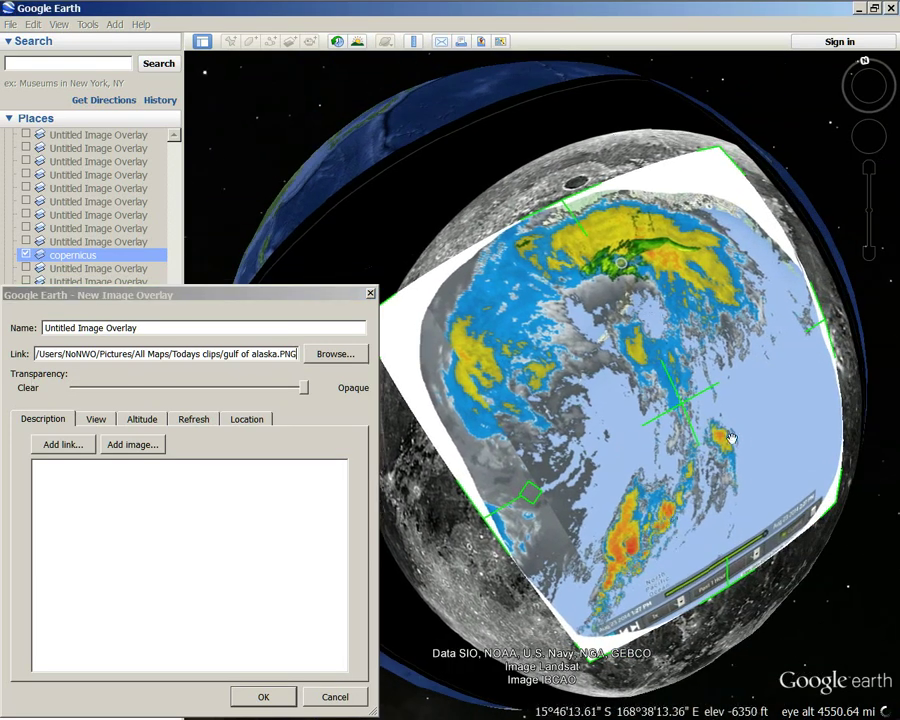
Step: Pull the overlay's western edge inward and shift the half-faded overlay southwest over the moon's craters, leaving it fully opaque
drag(486, 521, 515, 506)
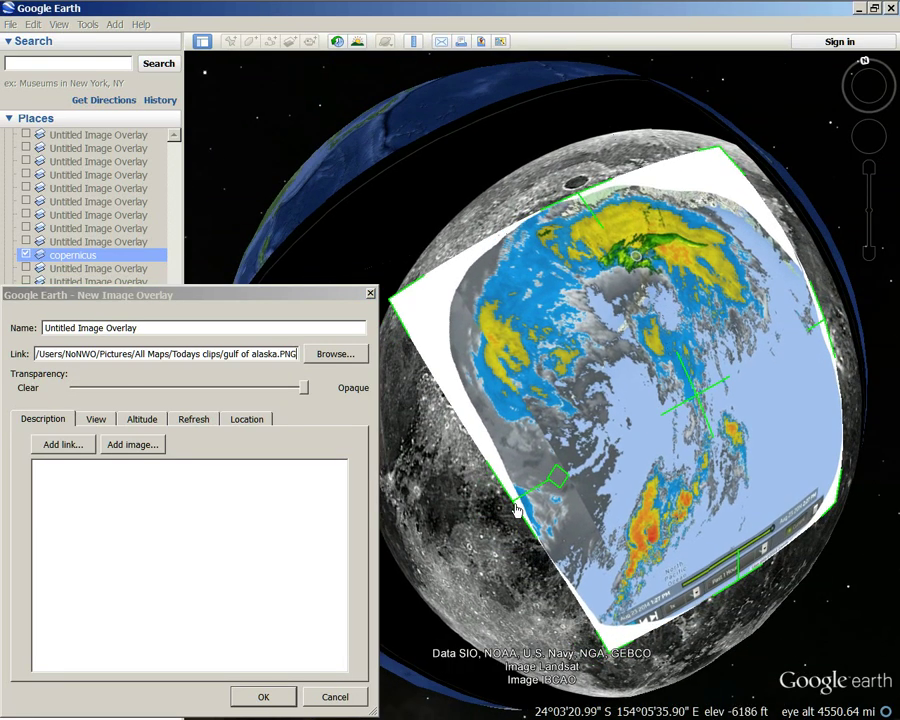
drag(300, 395, 167, 425)
drag(695, 395, 670, 410)
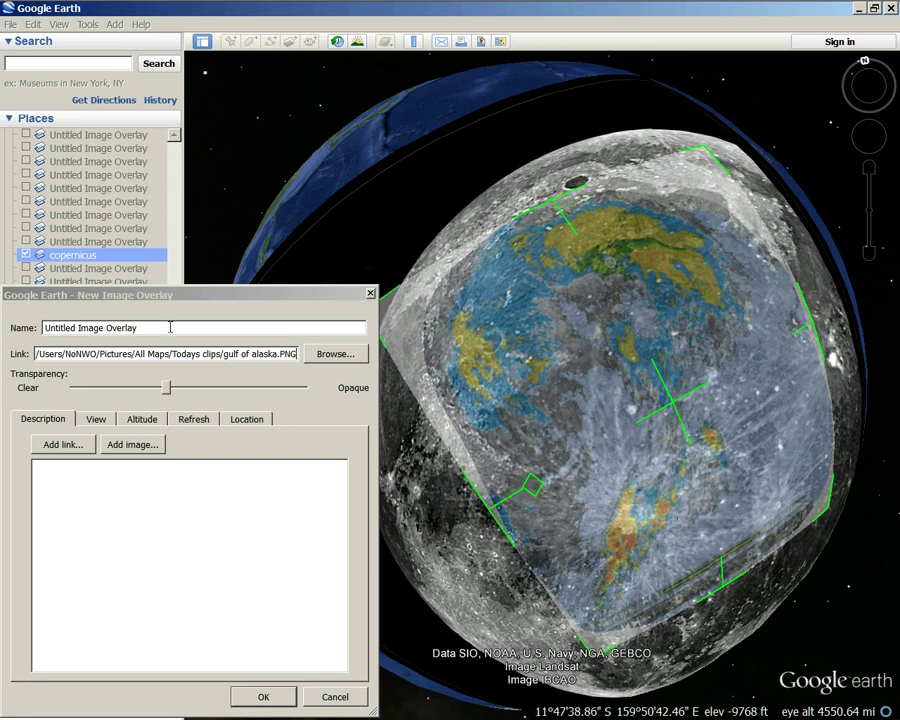
drag(170, 393, 674, 295)
Step: Examine the opaque storm's shape and the overlay's fit over the moon image from near and far
scroll(647, 295, up, 3)
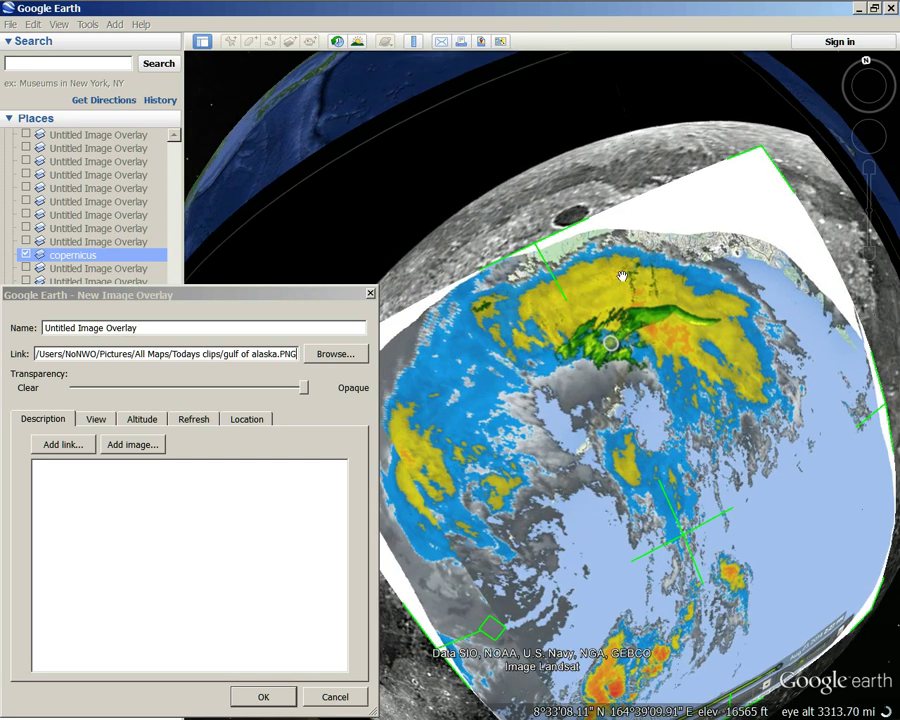
scroll(578, 224, down, 3)
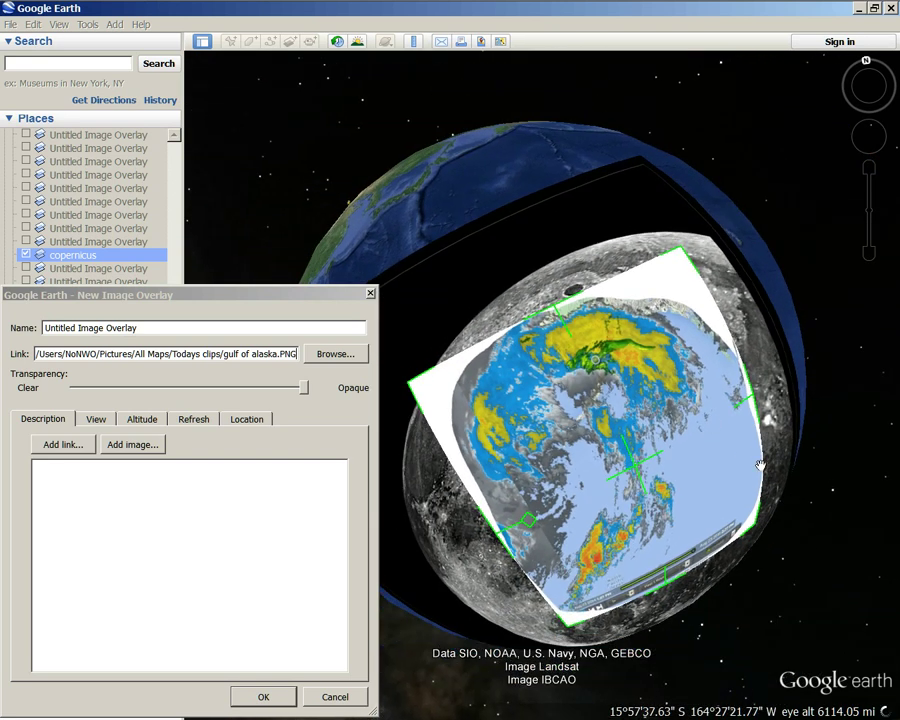
drag(460, 476, 454, 440)
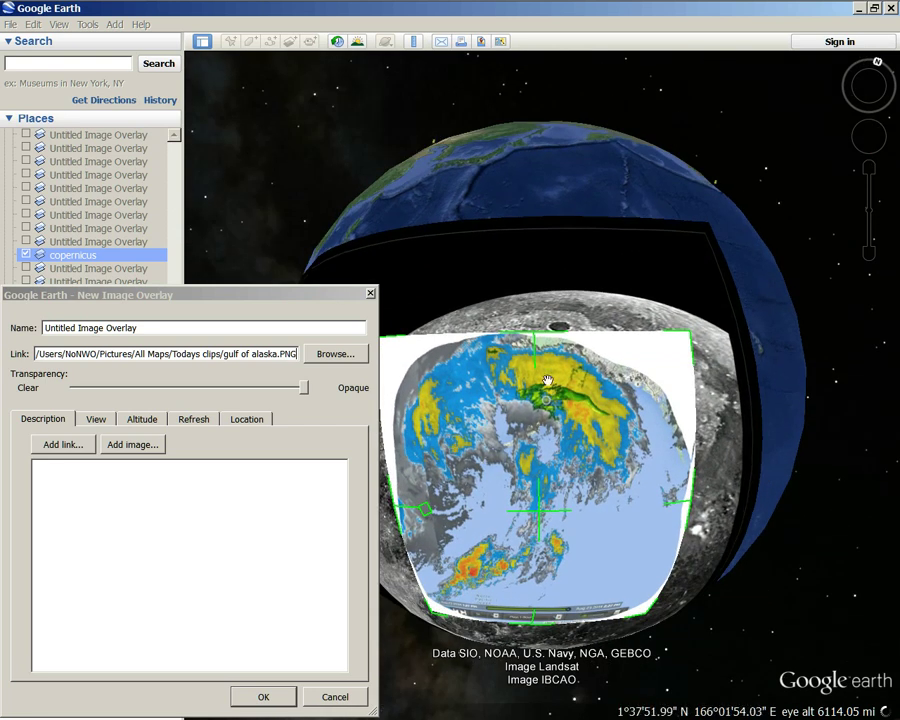
scroll(563, 332, up, 2)
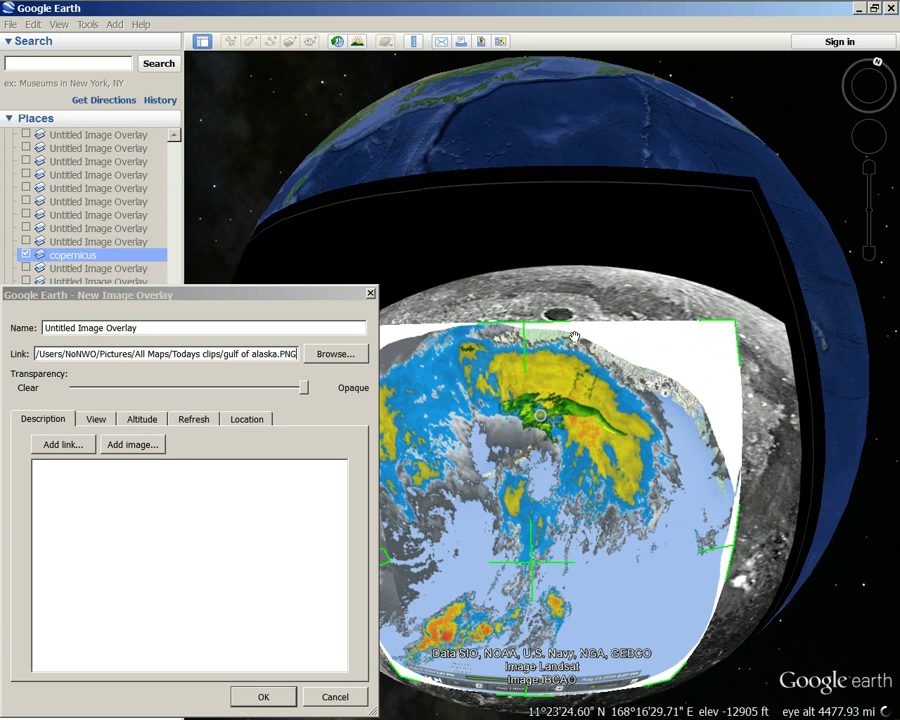
scroll(565, 401, down, 2)
scroll(516, 461, up, 2)
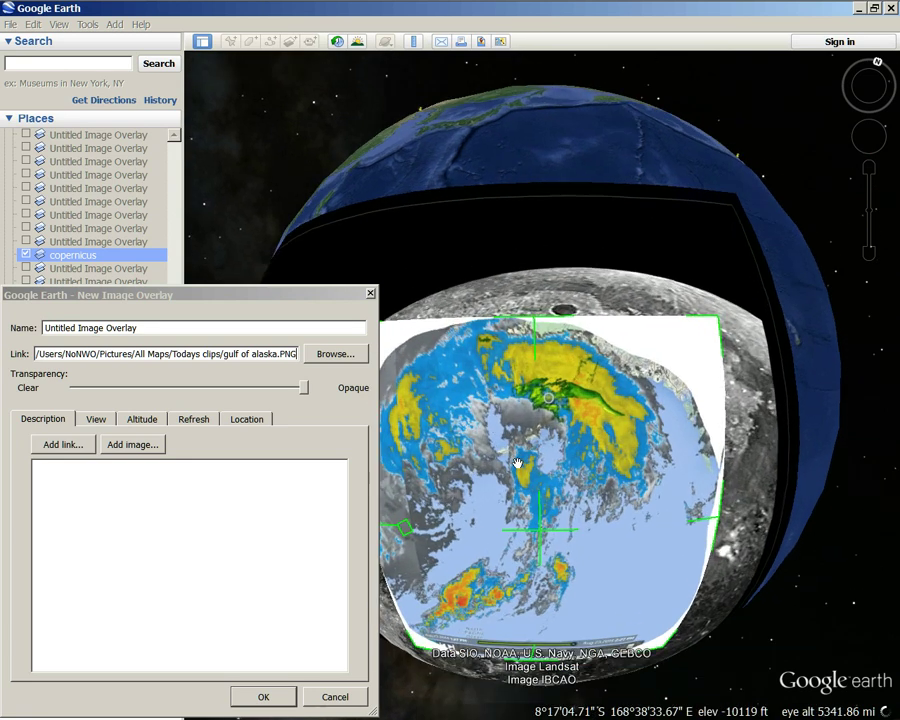
mouse_move(305, 393)
mouse_down()
mouse_move(20, 378)
mouse_move(290, 410)
mouse_move(123, 400)
mouse_move(305, 392)
mouse_up()
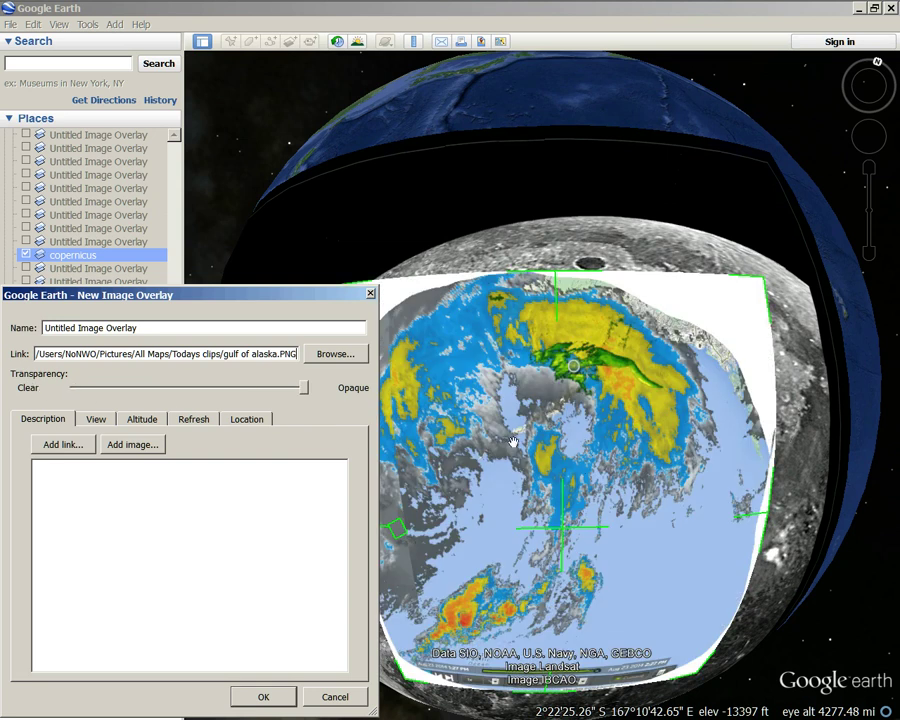
scroll(600, 470, down, 3)
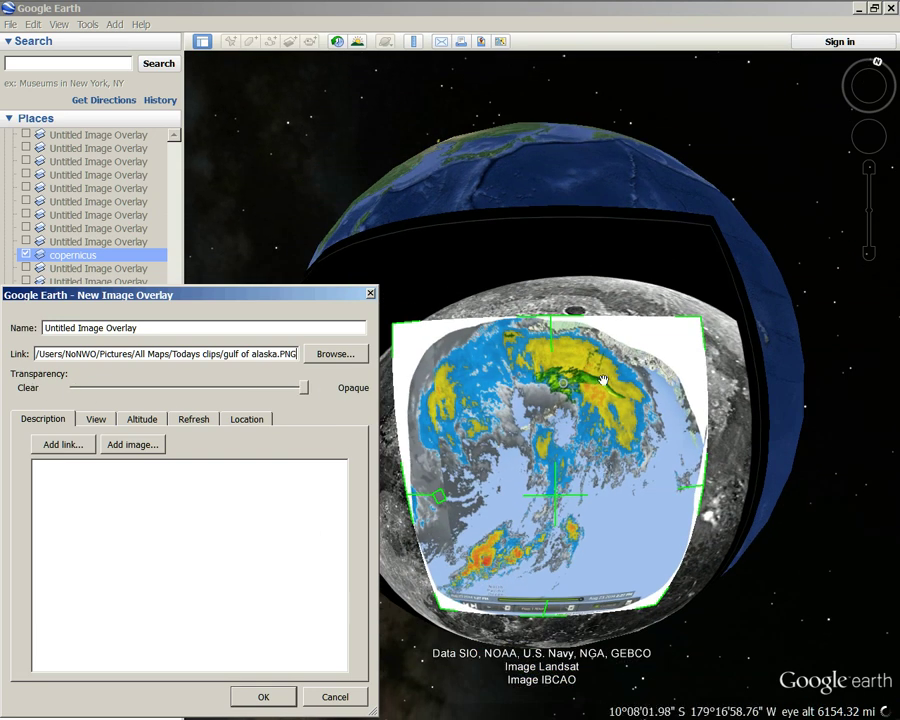
Step: Look over the Gulf of Alaska and North America on the globe, and return to the storm overlay on the moon
drag(676, 482, 535, 545)
drag(750, 388, 455, 440)
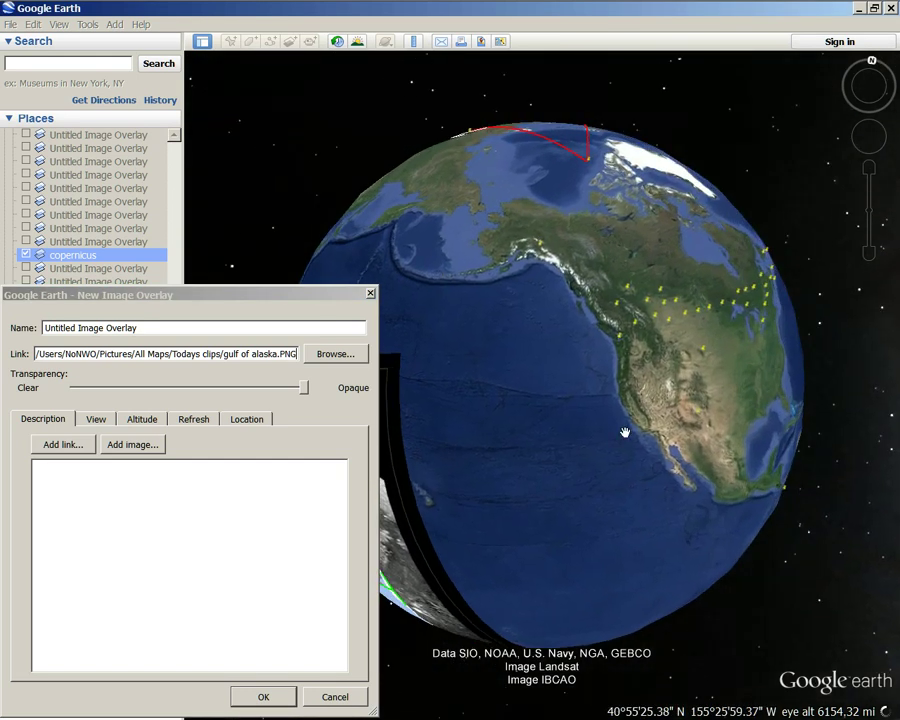
drag(509, 405, 651, 270)
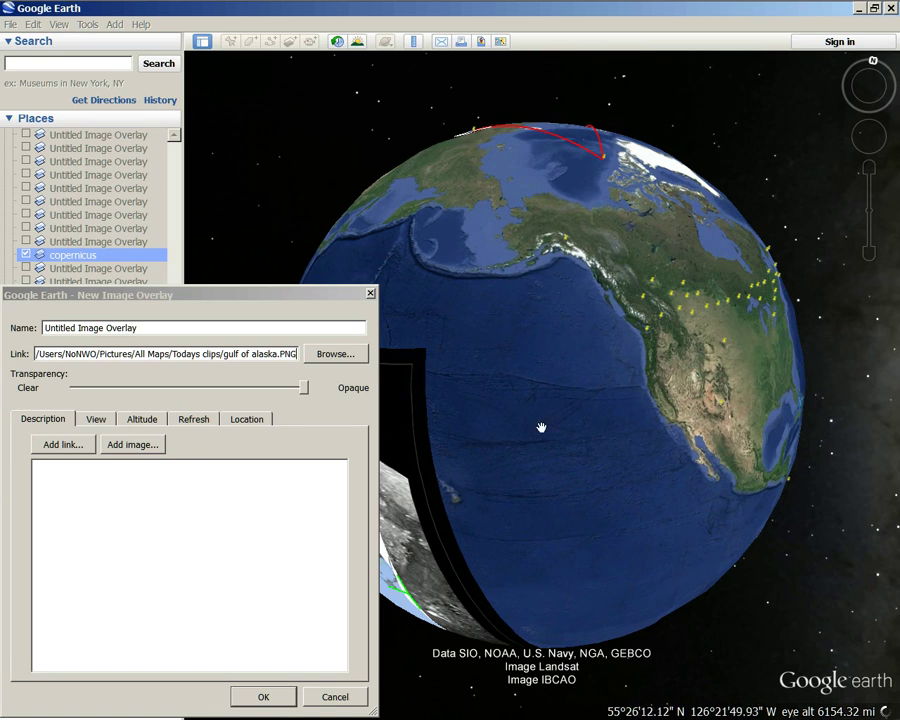
drag(481, 488, 582, 400)
drag(508, 521, 580, 448)
mouse_move(302, 398)
mouse_down()
mouse_move(36, 400)
mouse_move(178, 411)
mouse_move(52, 400)
mouse_move(304, 400)
mouse_up()
click(502, 338)
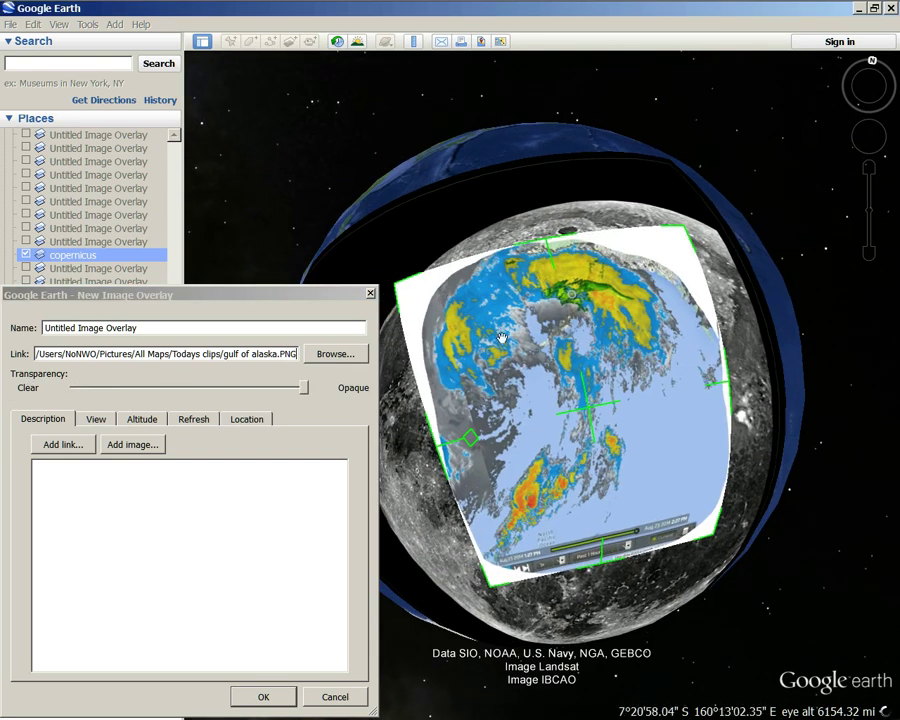
Step: Save the new storm overlay placed over the moon image and hide it in the places list
mouse_move(302, 392)
mouse_down()
mouse_move(8, 390)
mouse_move(304, 390)
mouse_up()
scroll(562, 517, up, 2)
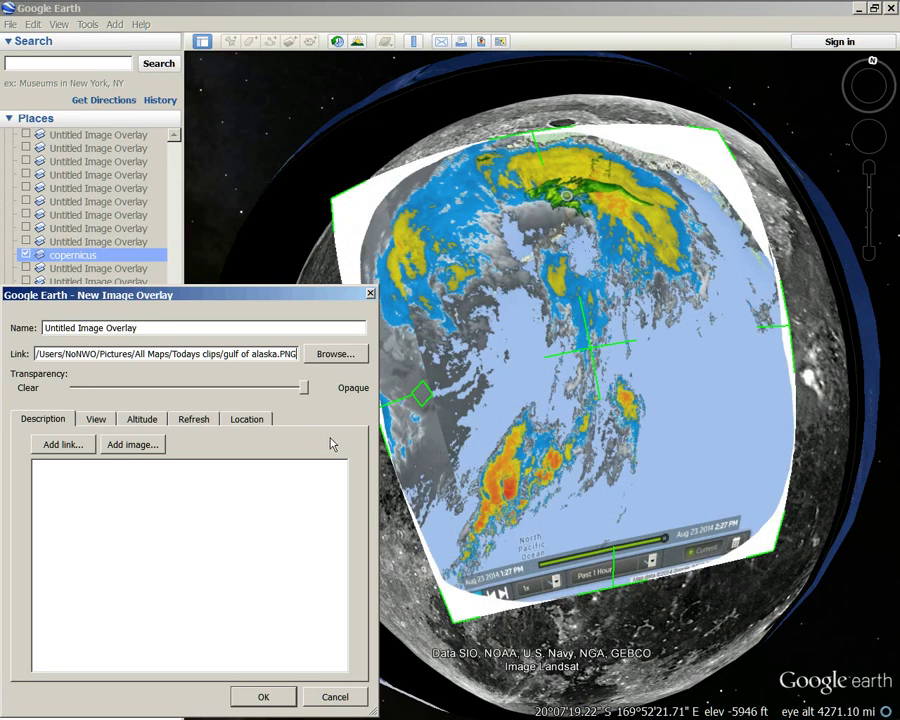
scroll(659, 408, down, 3)
drag(659, 408, 641, 505)
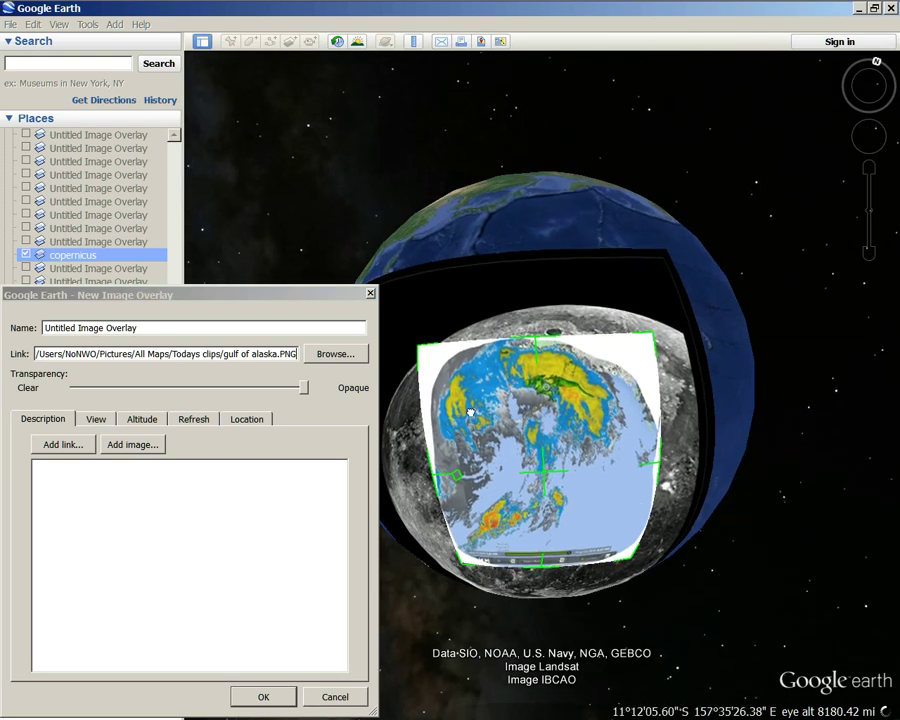
drag(305, 387, 690, 422)
drag(630, 349, 625, 329)
click(284, 698)
click(25, 375)
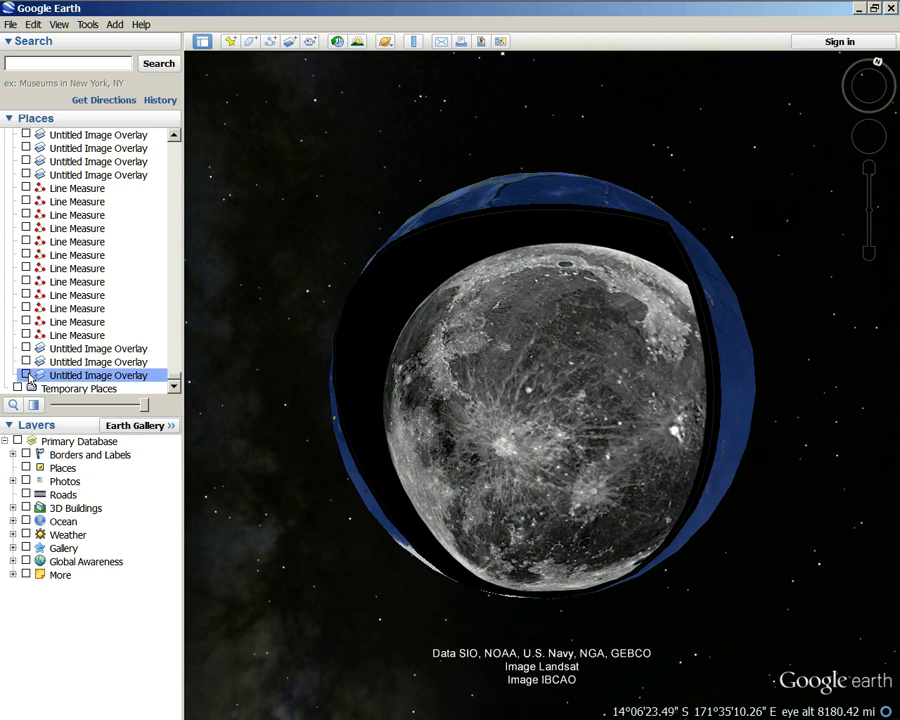
Step: Rotate the globe to South America and show the previously saved storm overlay on it
drag(586, 292, 380, 358)
drag(693, 330, 360, 370)
drag(458, 460, 441, 323)
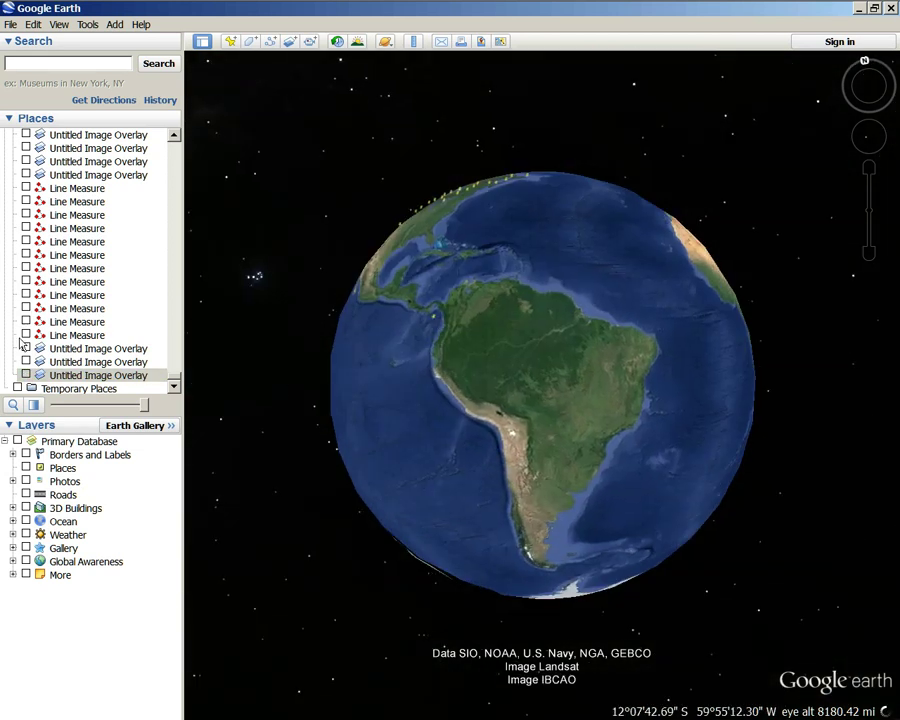
click(26, 361)
scroll(418, 398, up, 3)
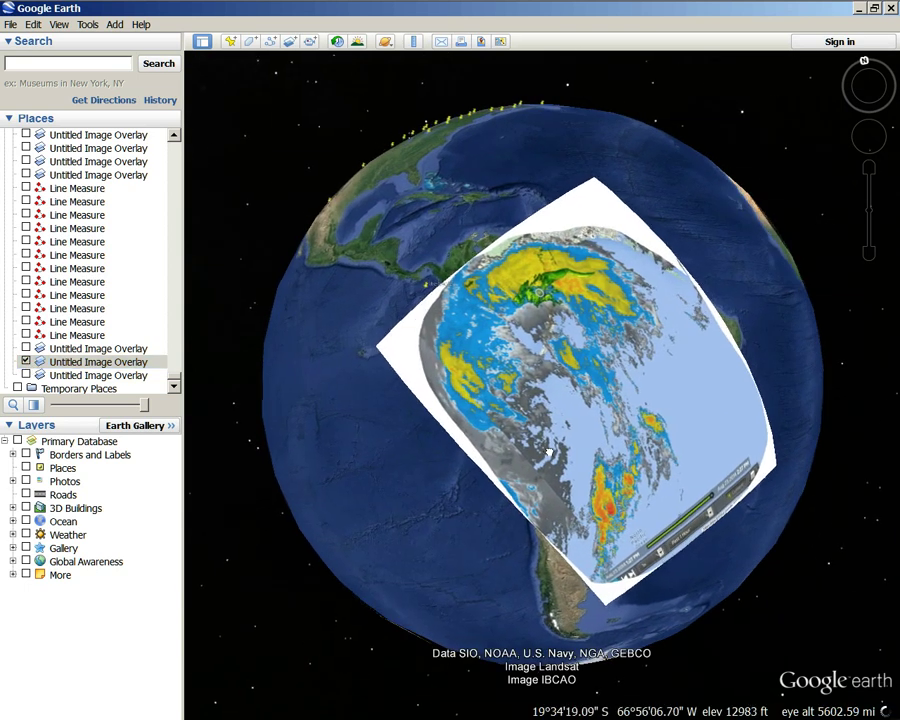
Step: Fade the storm overlay to clear and back to full opacity to compare it with South America's outline
mouse_move(146, 410)
mouse_down()
mouse_move(52, 405)
mouse_move(145, 407)
mouse_up()
scroll(575, 470, up, 3)
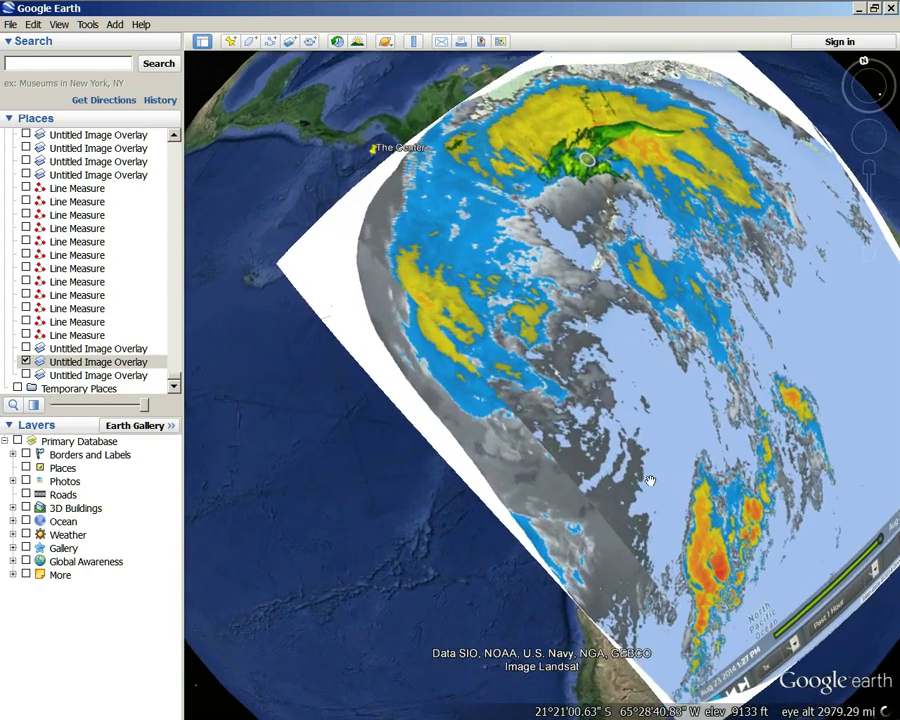
drag(145, 405, 34, 404)
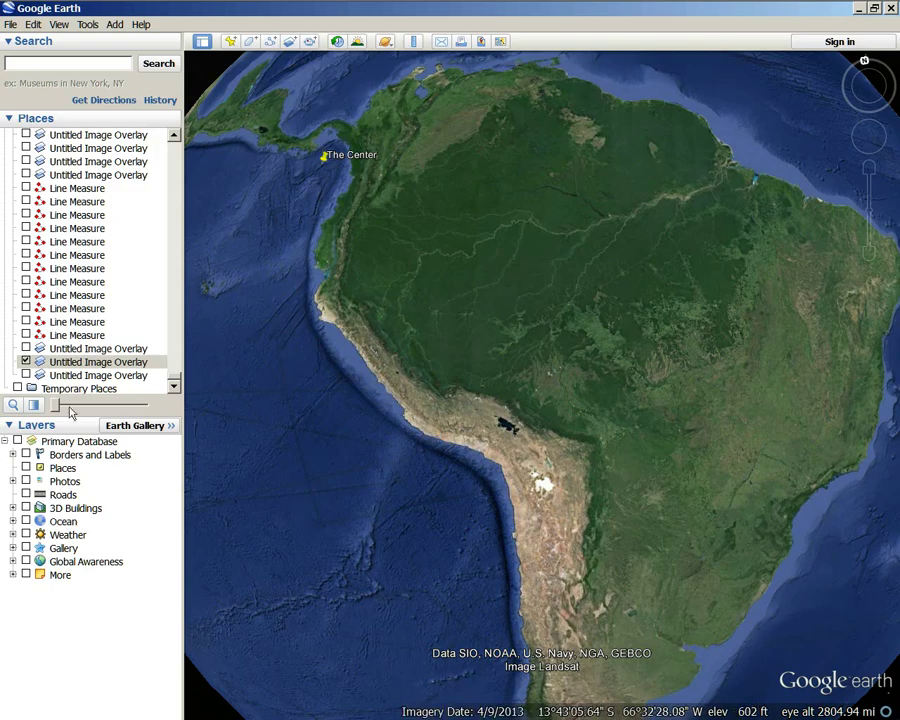
drag(80, 412, 150, 437)
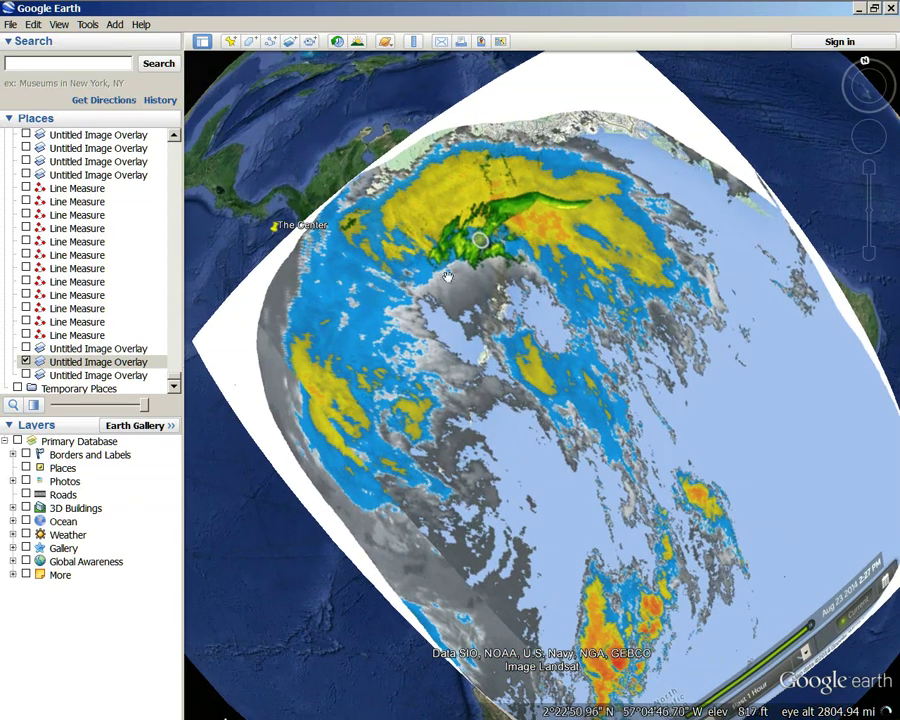
drag(123, 406, 148, 404)
scroll(606, 403, down, 3)
scroll(606, 403, down, 3)
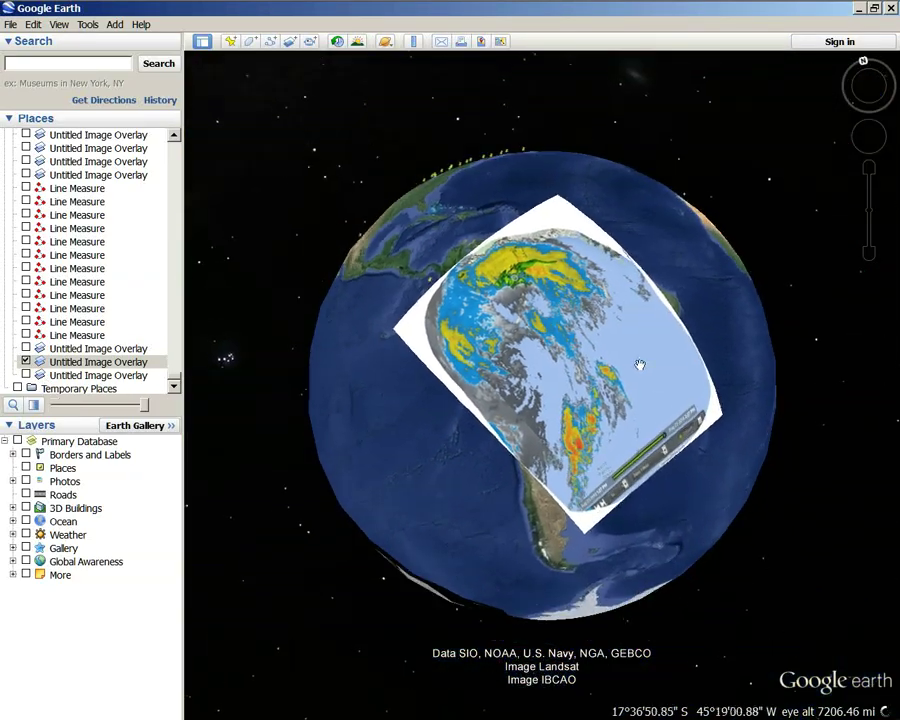